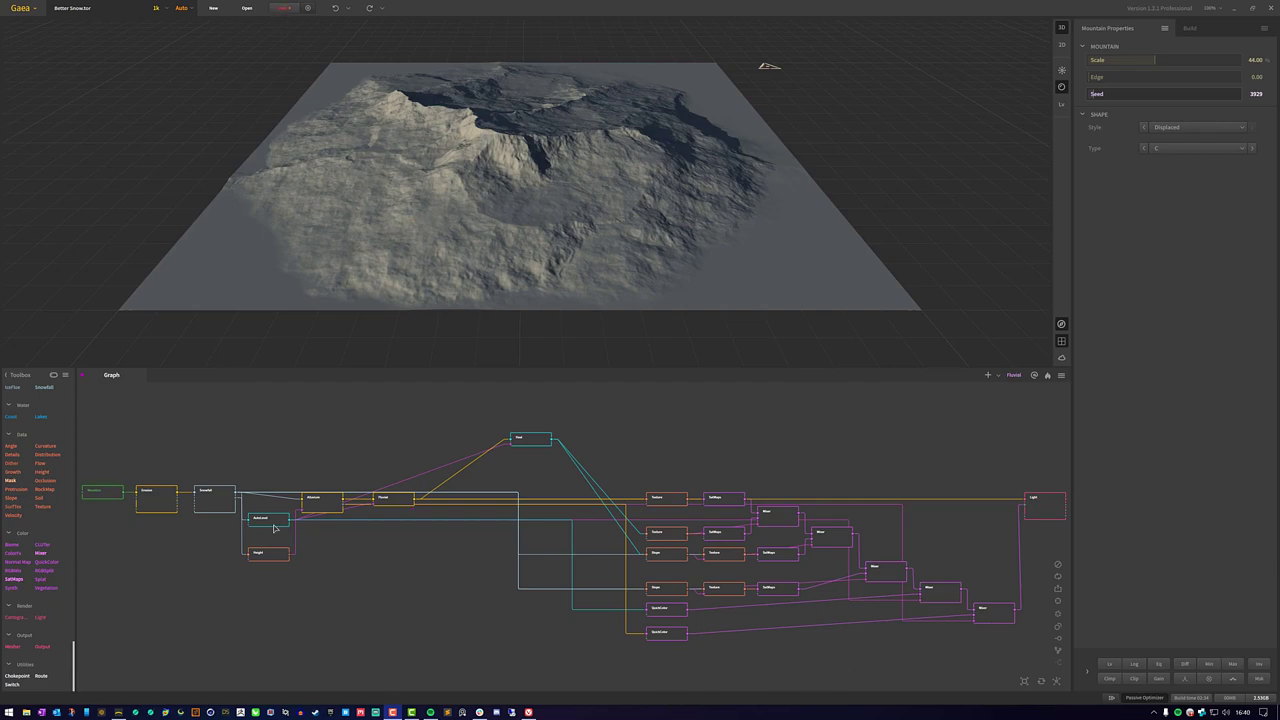
Step: Preview the Snowfall node and examine its snow cover on the peak and slopes up close and from several angles
{"action": "left_click", "coordinate": [207, 497]}
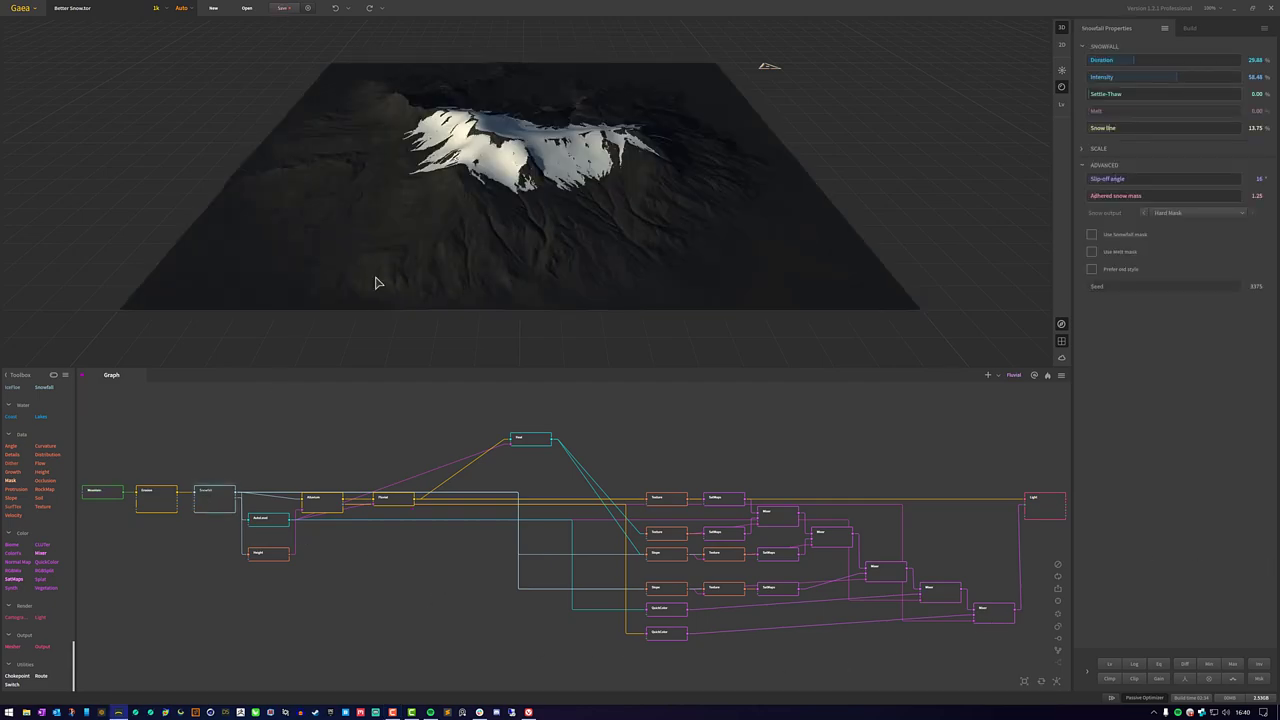
{"action": "left_click_drag", "start_coordinate": [526, 195], "coordinate": [546, 264]}
{"action": "scroll", "coordinate": [520, 203], "scroll_direction": "up", "scroll_amount": 5}
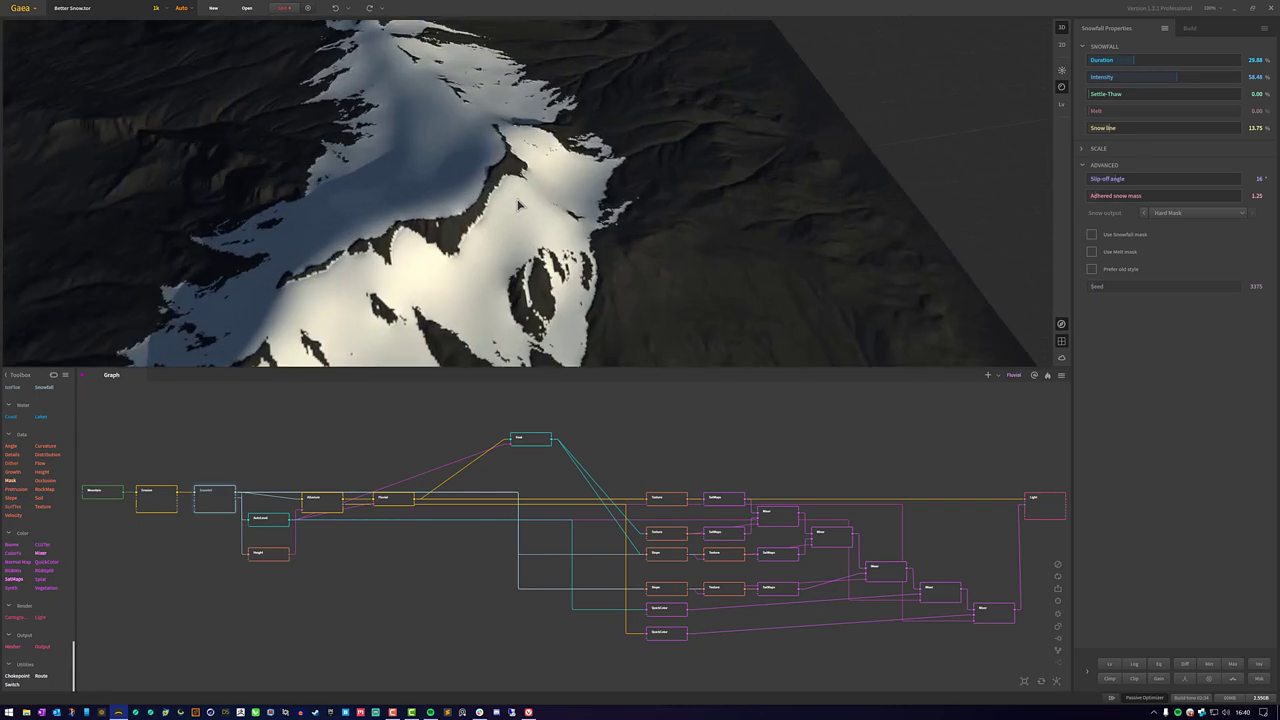
{"action": "left_click_drag", "start_coordinate": [518, 216], "coordinate": [550, 200]}
{"action": "left_click_drag", "start_coordinate": [486, 241], "coordinate": [572, 200]}
{"action": "scroll", "coordinate": [514, 205], "scroll_direction": "down", "scroll_amount": 5}
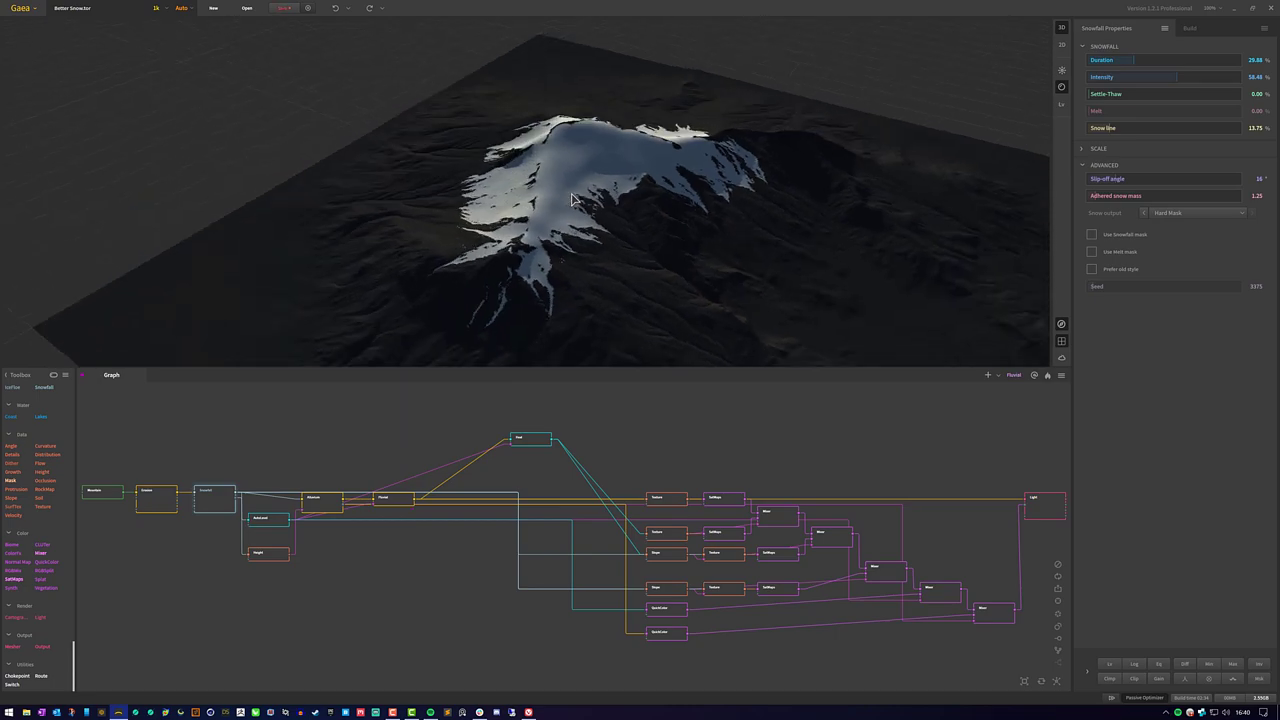
{"action": "scroll", "coordinate": [572, 200], "scroll_direction": "up", "scroll_amount": 5}
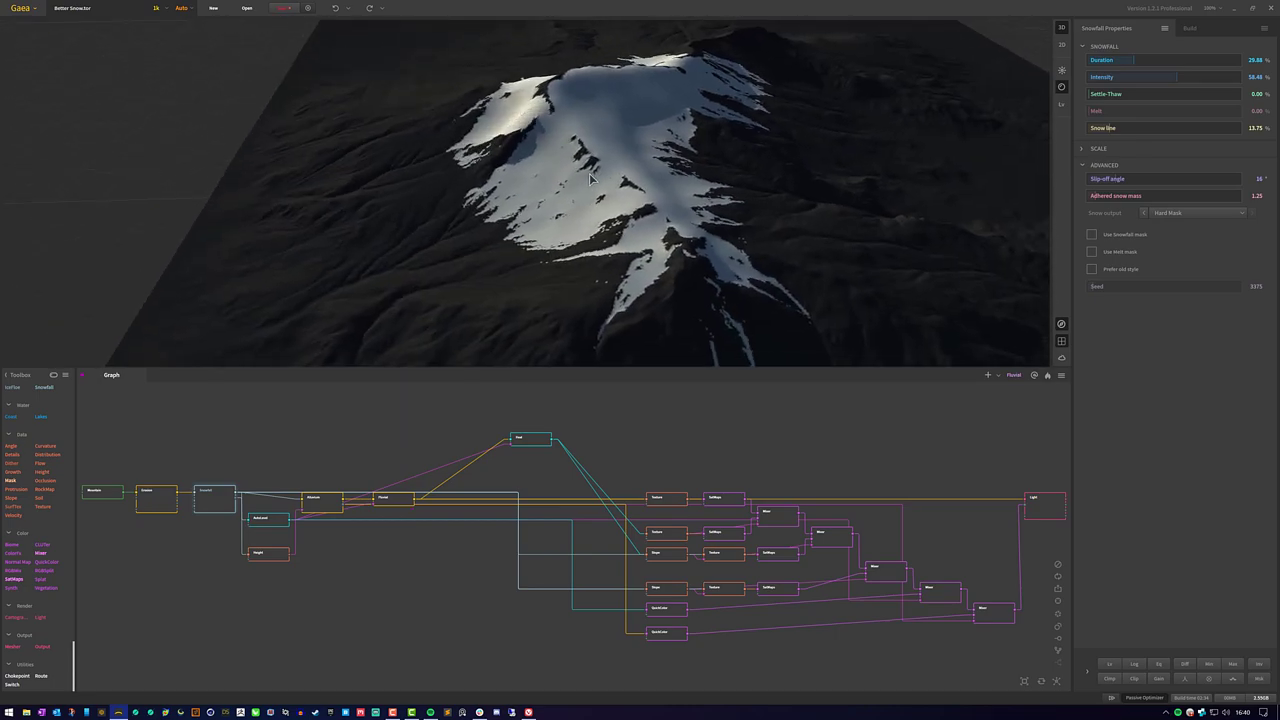
{"action": "scroll", "coordinate": [590, 178], "scroll_direction": "down", "scroll_amount": 4}
{"action": "left_click_drag", "start_coordinate": [590, 178], "coordinate": [463, 225]}
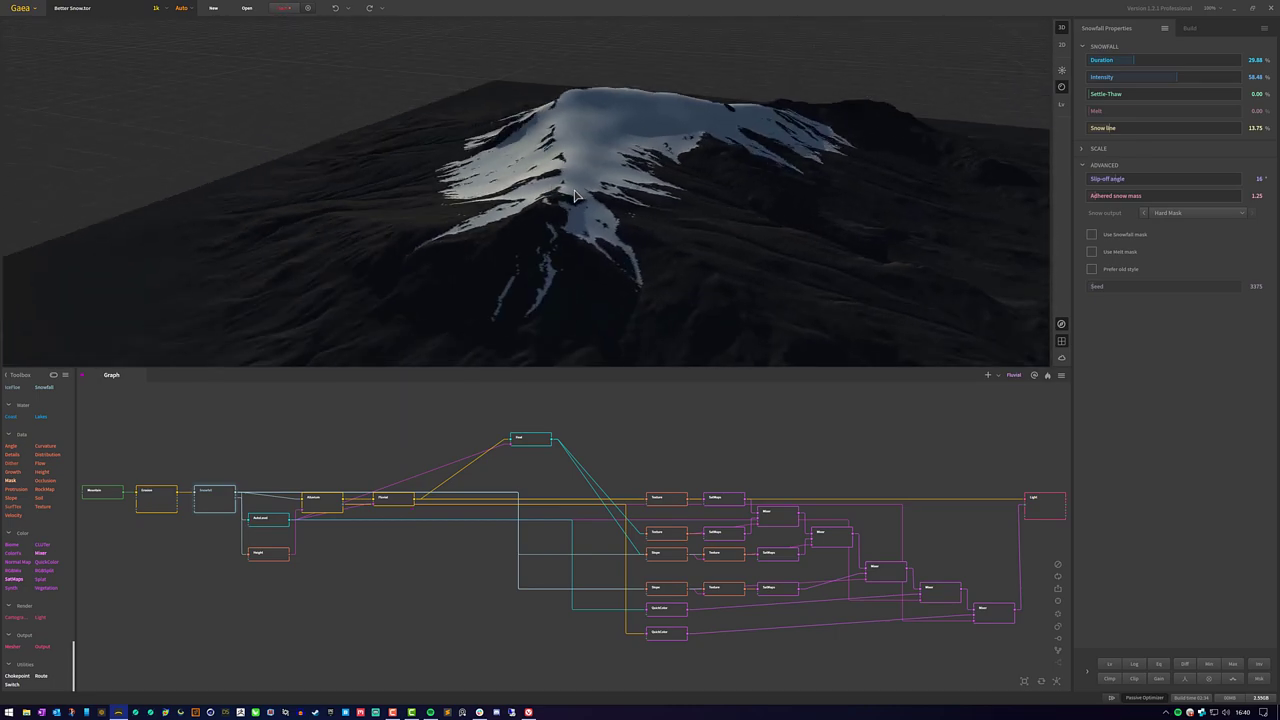
{"action": "scroll", "coordinate": [580, 197], "scroll_direction": "up", "scroll_amount": 6}
{"action": "left_click_drag", "start_coordinate": [520, 174], "coordinate": [400, 176]}
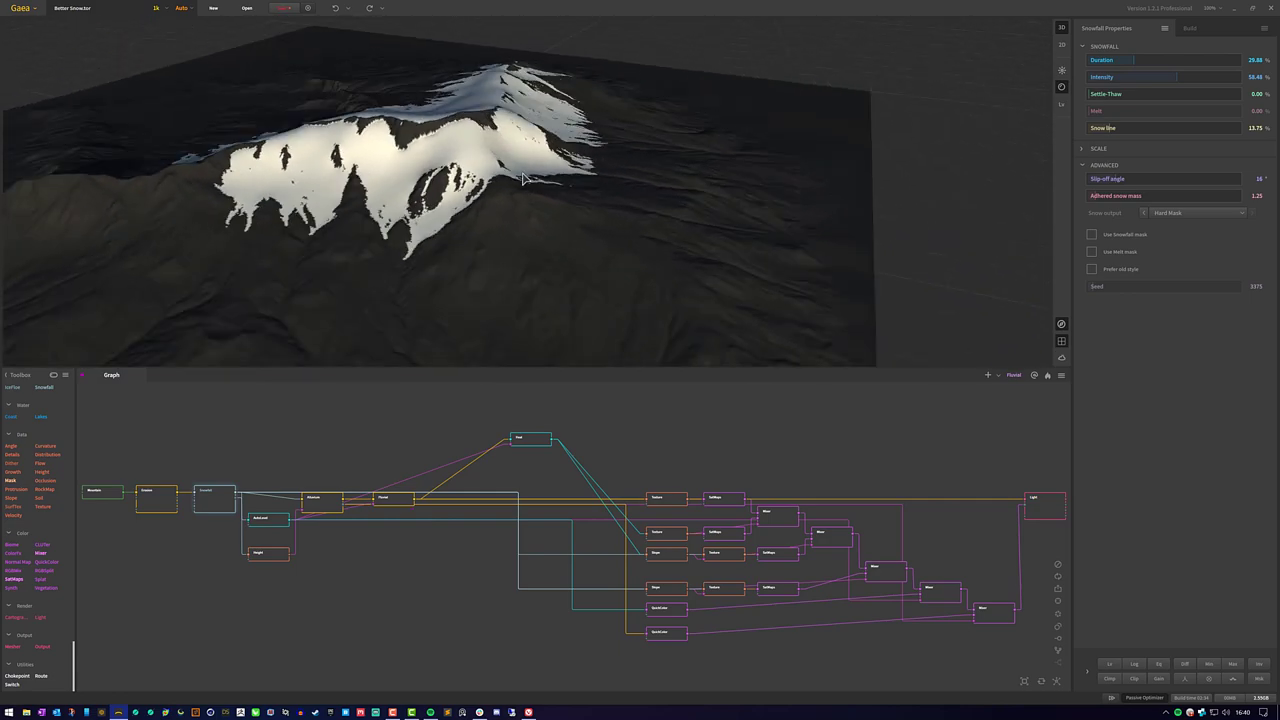
{"action": "middle_click_drag", "start_coordinate": [522, 172], "coordinate": [545, 178]}
{"action": "left_click_drag", "start_coordinate": [545, 180], "coordinate": [536, 184]}
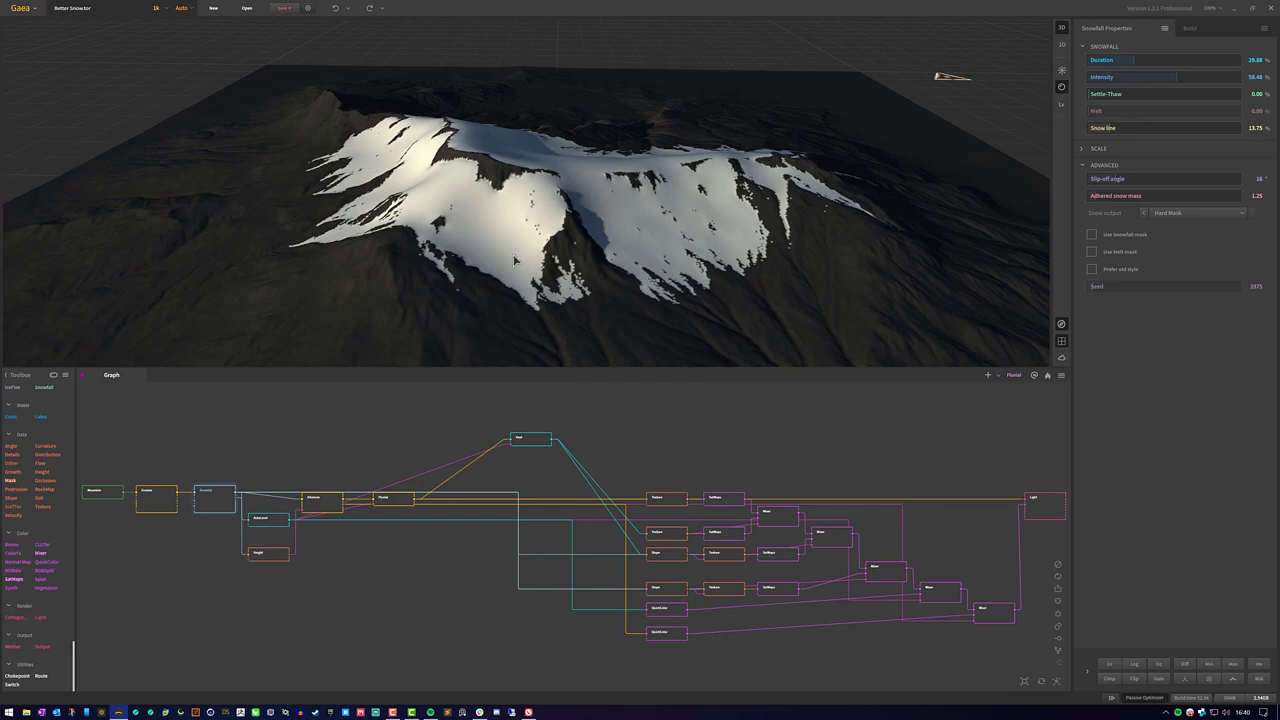
{"action": "mouse_move", "coordinate": [516, 264]}
{"action": "left_mouse_down"}
{"action": "mouse_move", "coordinate": [540, 268]}
{"action": "mouse_move", "coordinate": [516, 262]}
{"action": "left_mouse_up"}
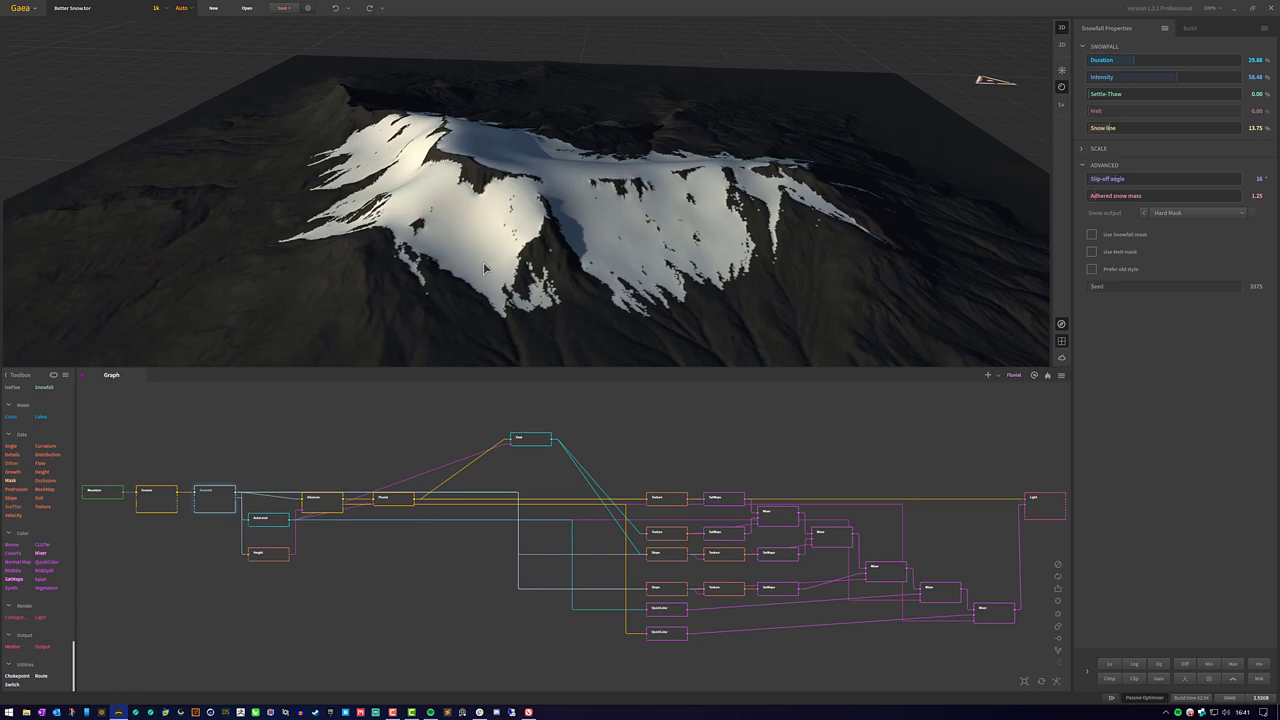
{"action": "left_click_drag", "start_coordinate": [540, 240], "coordinate": [600, 198]}
{"action": "scroll", "coordinate": [600, 198], "scroll_direction": "up", "scroll_amount": 4}
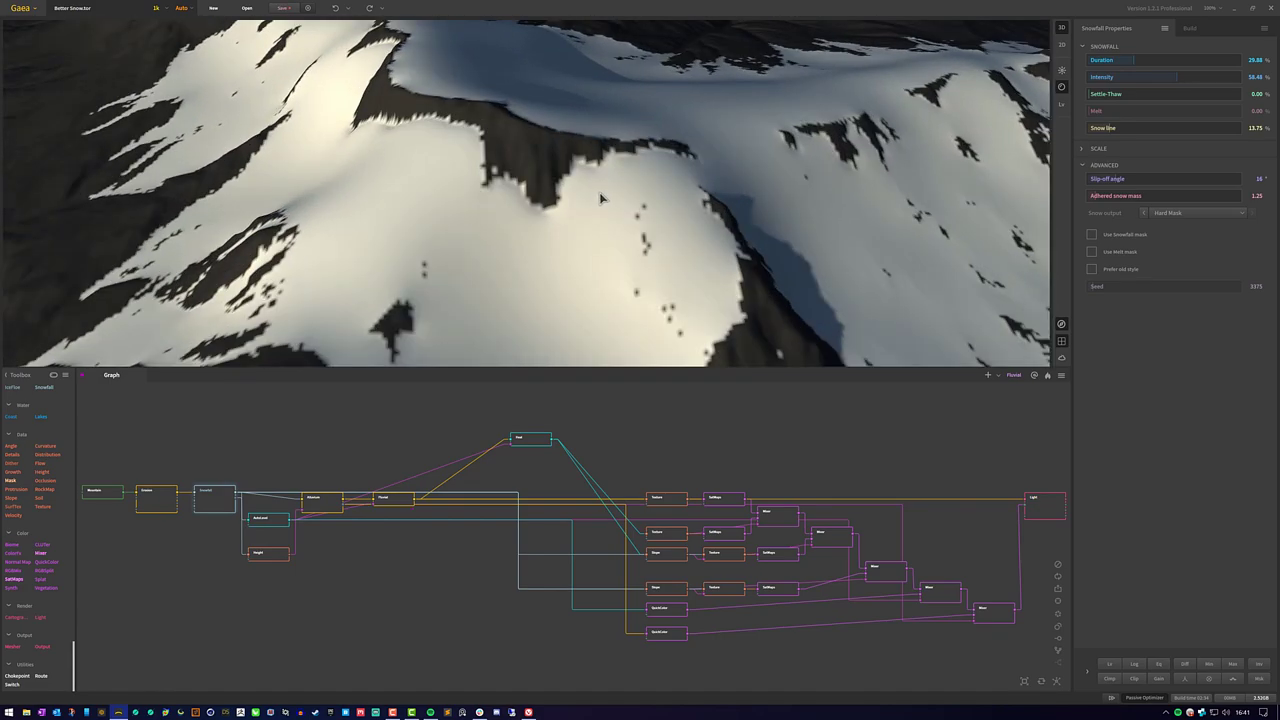
{"action": "scroll", "coordinate": [600, 198], "scroll_direction": "down", "scroll_amount": 4}
{"action": "left_click_drag", "start_coordinate": [604, 195], "coordinate": [452, 166]}
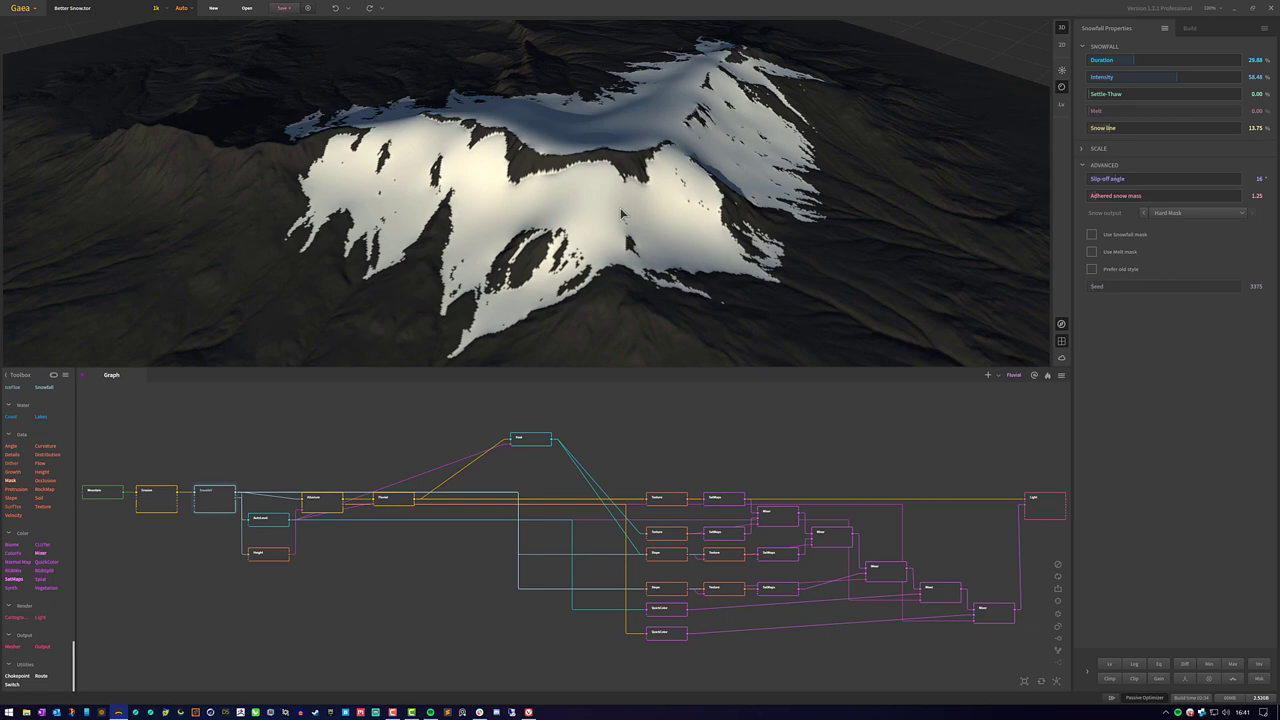
{"action": "left_click_drag", "start_coordinate": [620, 213], "coordinate": [605, 153]}
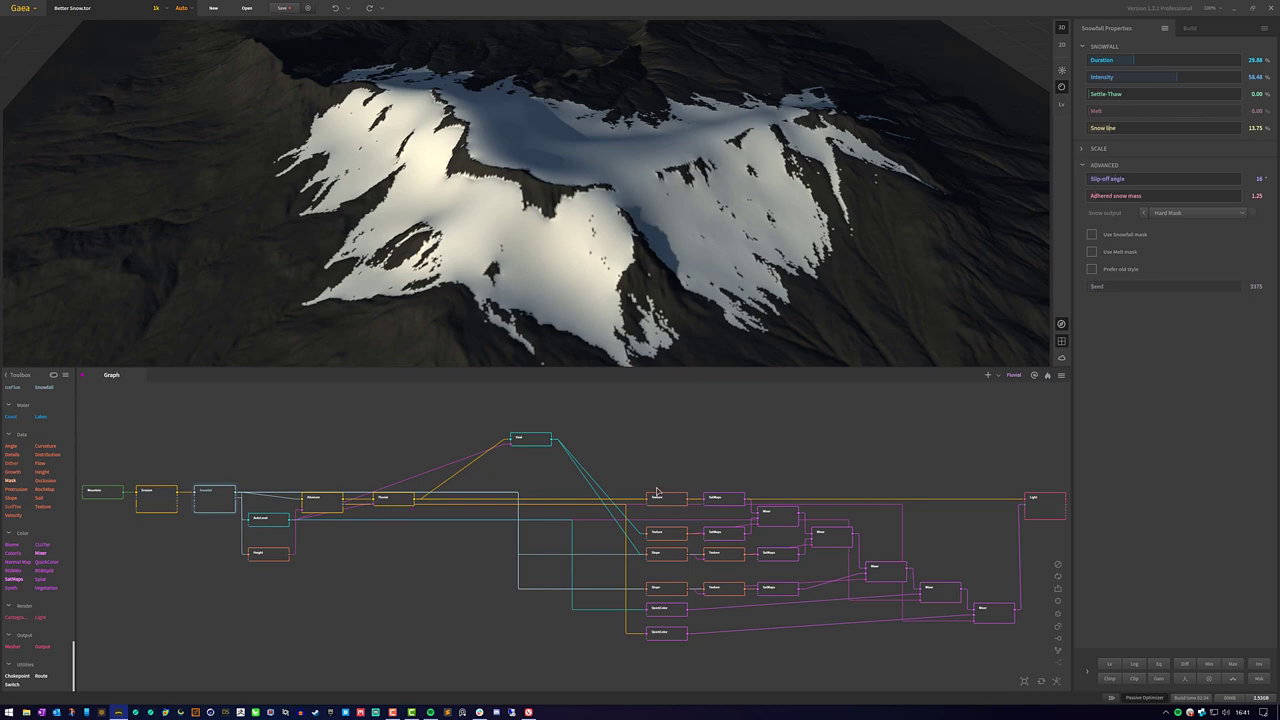
Step: Preview the Light node and examine the fully textured, lit snowy mountain from several sides
{"action": "left_click", "coordinate": [1035, 505]}
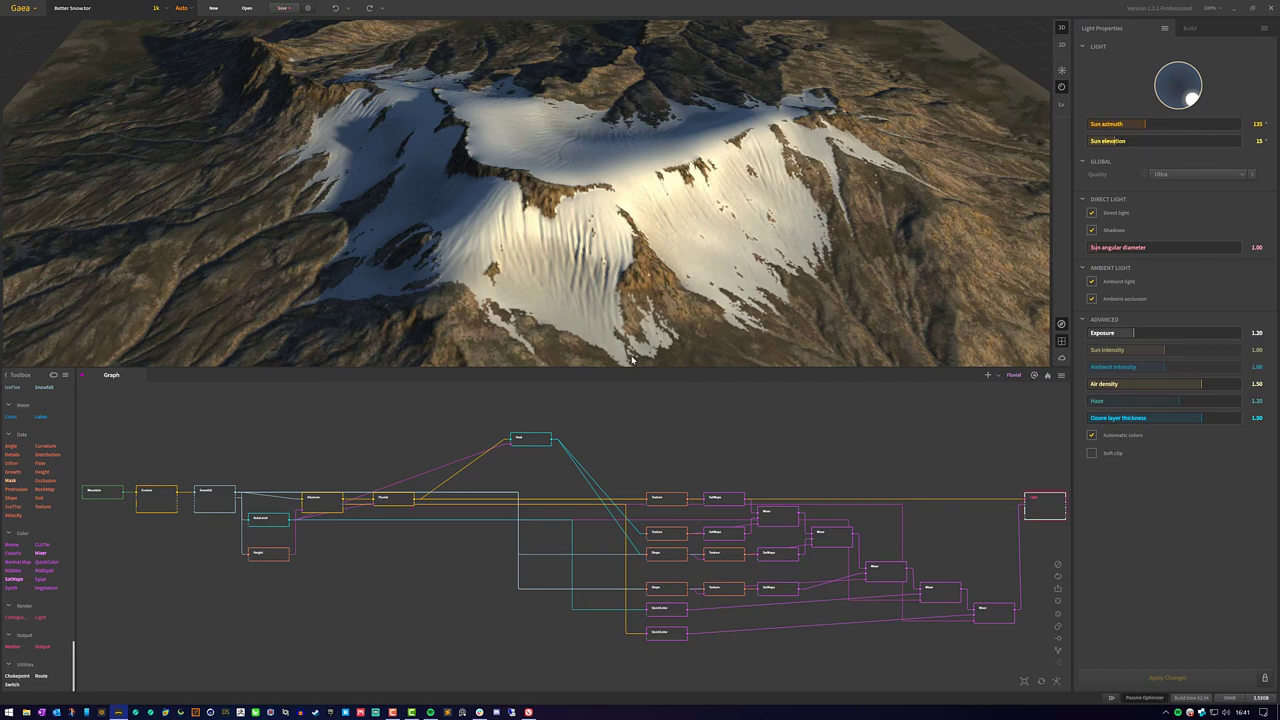
{"action": "left_click_drag", "start_coordinate": [598, 269], "coordinate": [489, 133]}
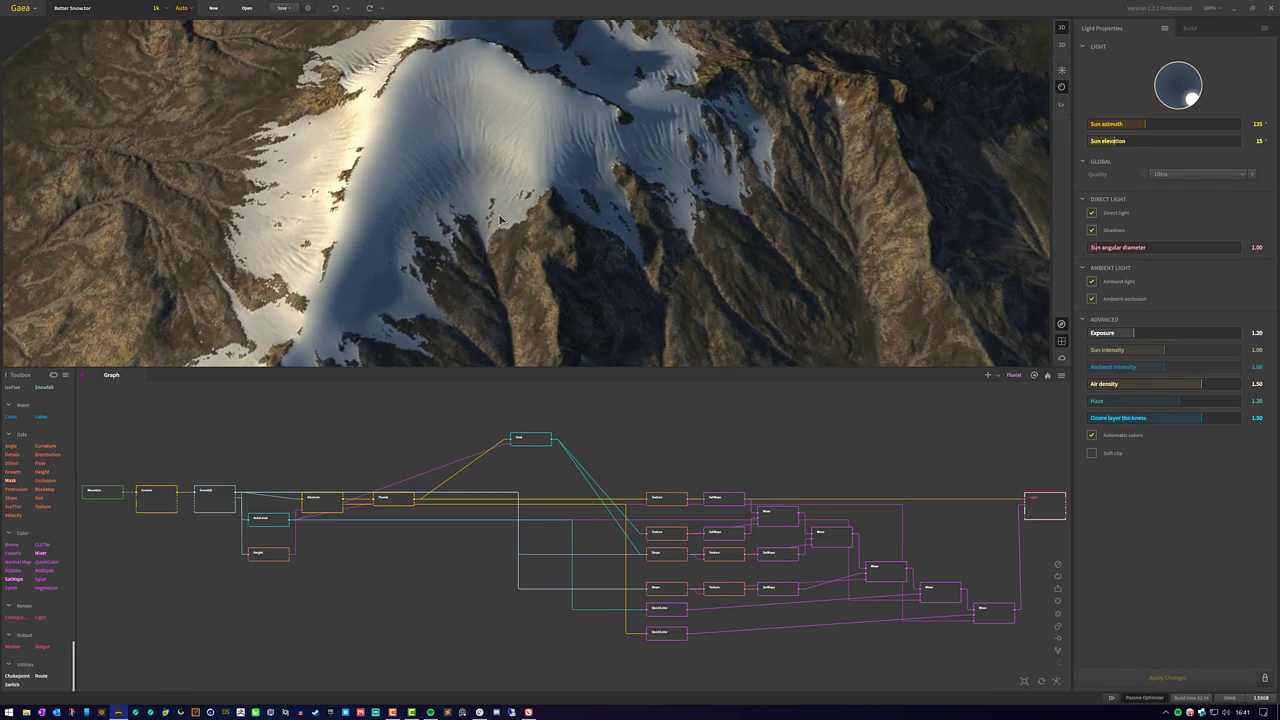
{"action": "left_click_drag", "start_coordinate": [520, 212], "coordinate": [679, 195]}
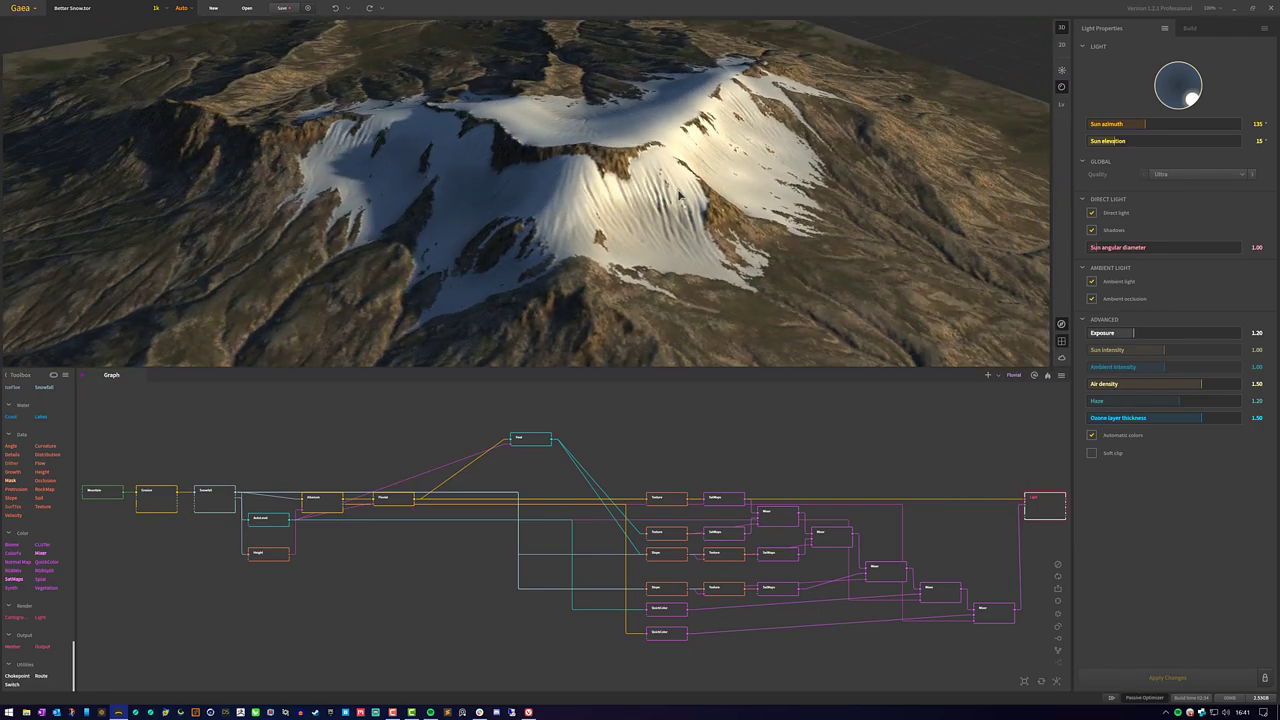
{"action": "left_click_drag", "start_coordinate": [553, 210], "coordinate": [520, 195]}
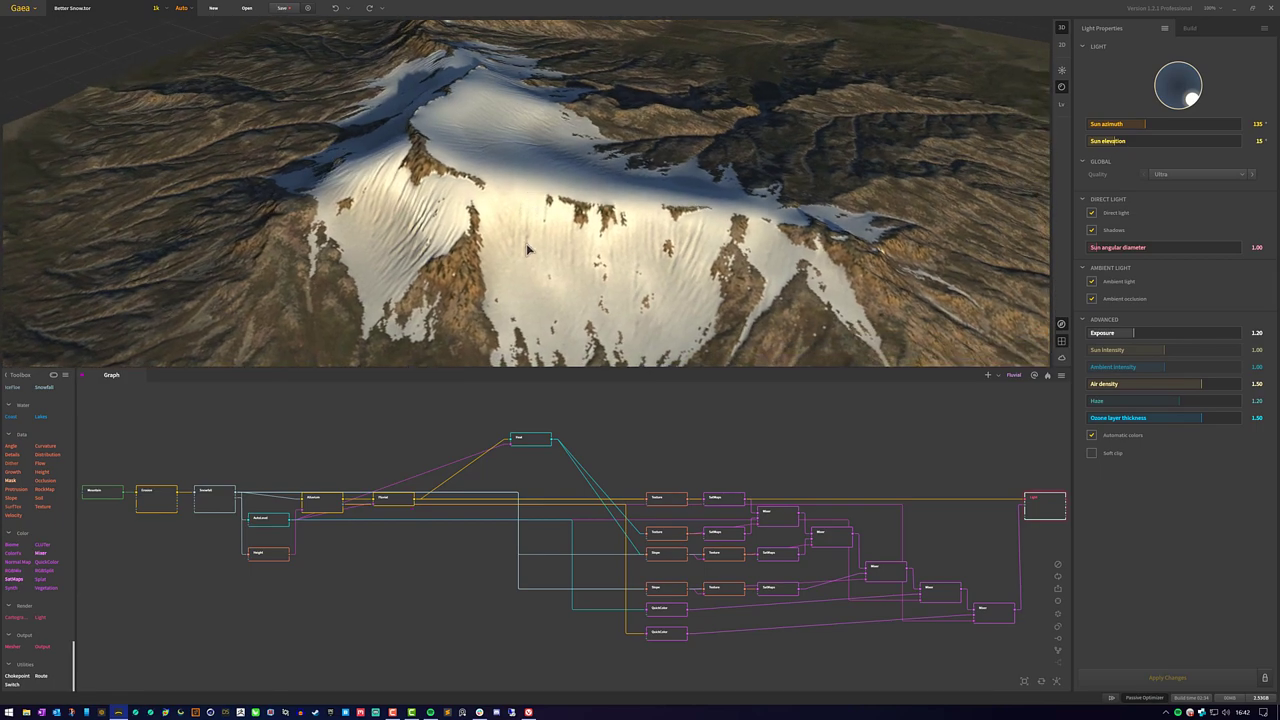
{"action": "left_click_drag", "start_coordinate": [530, 247], "coordinate": [507, 241]}
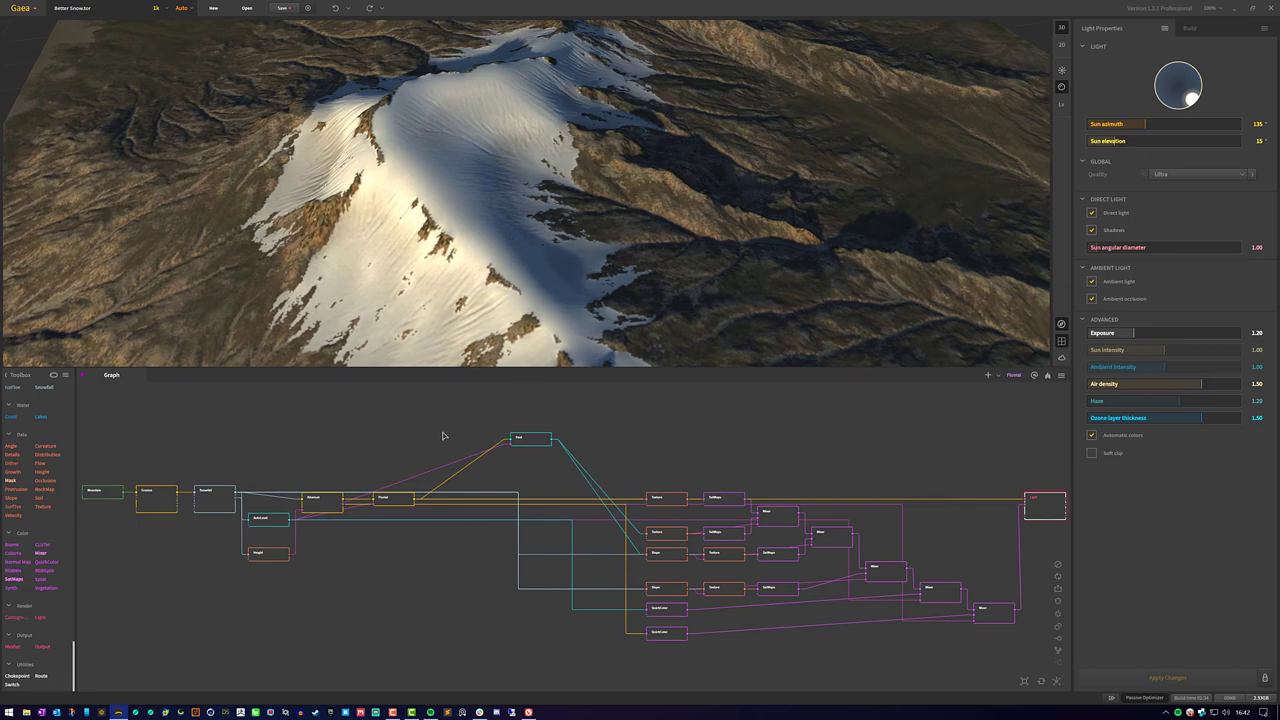
Step: Preview the Snowfall node's output again, followed by the AutoLevel node's output
{"action": "left_click", "coordinate": [230, 503]}
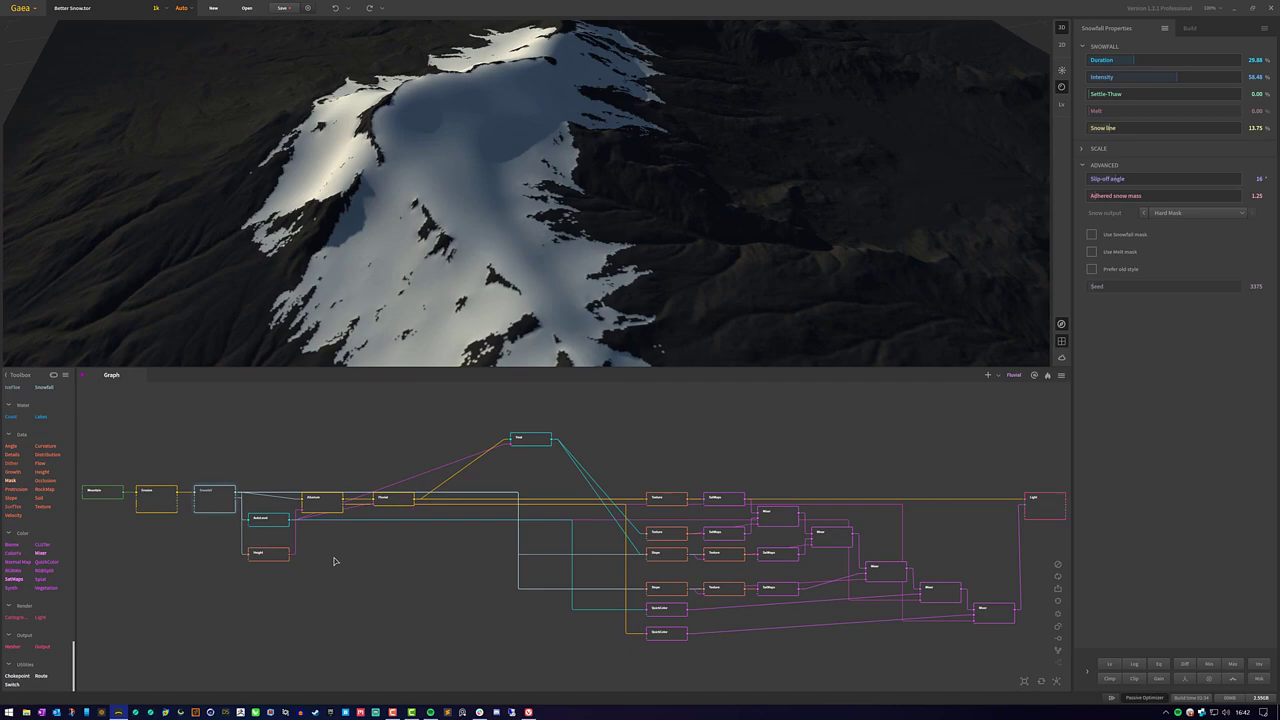
{"action": "left_click", "coordinate": [276, 528]}
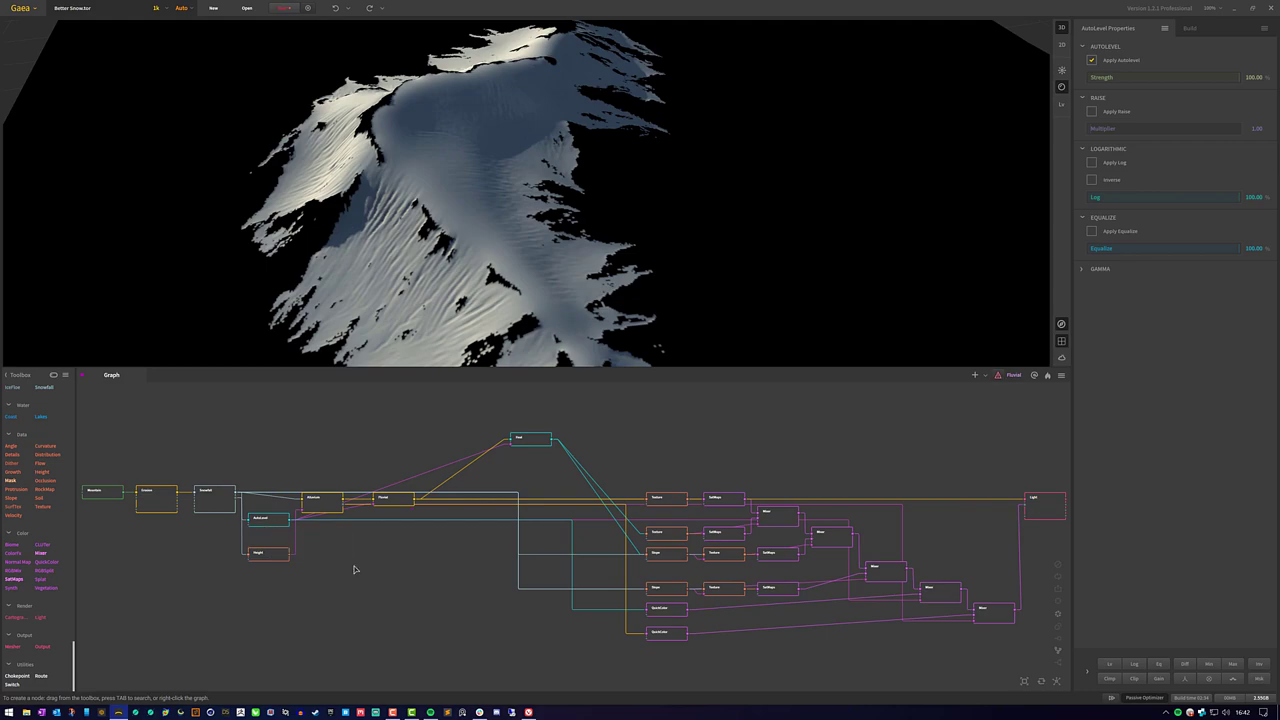
Step: Move the Alluvium node above the main chain in the graph and inspect its terrain output and Mode setting
{"action": "left_click", "coordinate": [321, 501]}
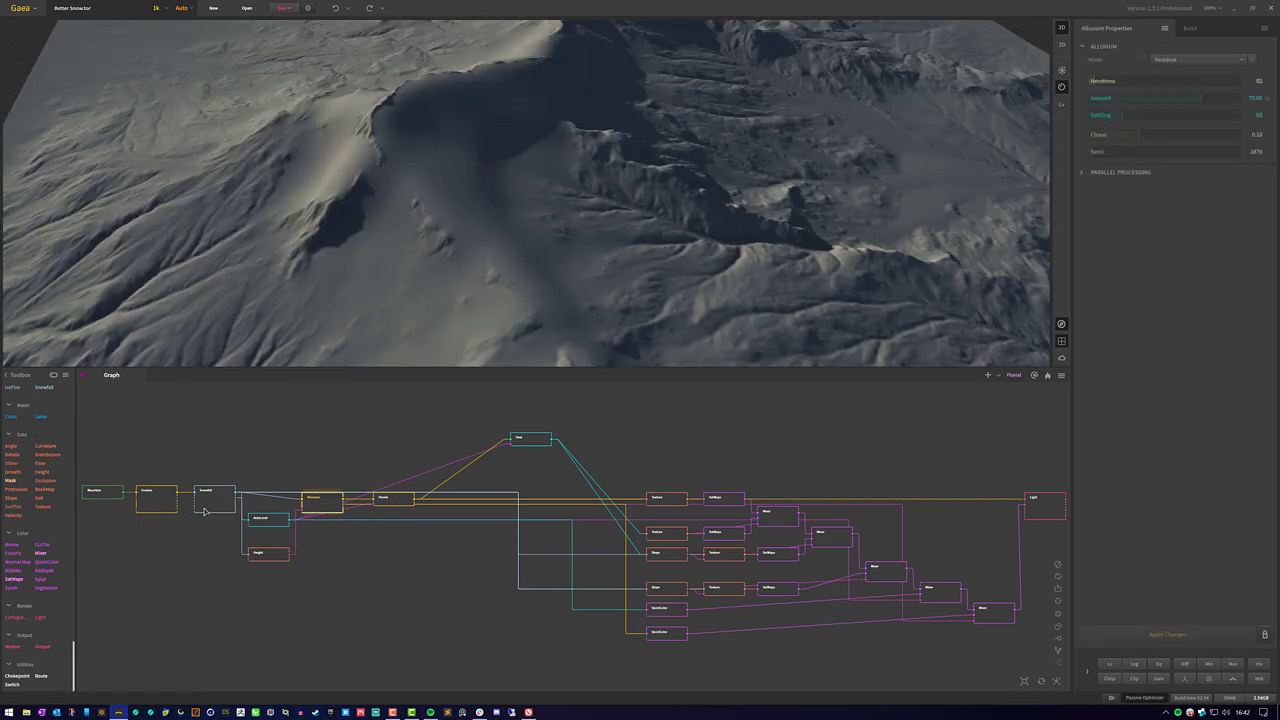
{"action": "left_click_drag", "start_coordinate": [322, 508], "coordinate": [323, 473]}
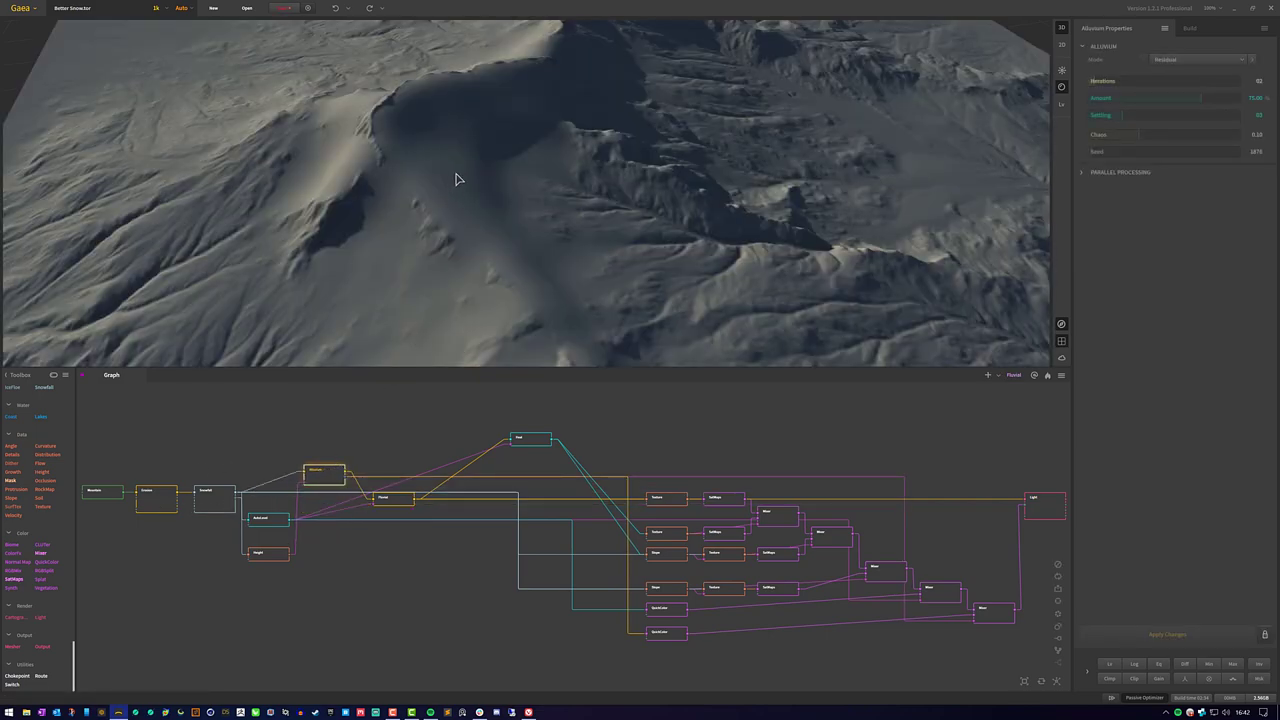
{"action": "left_click_drag", "start_coordinate": [455, 172], "coordinate": [501, 187]}
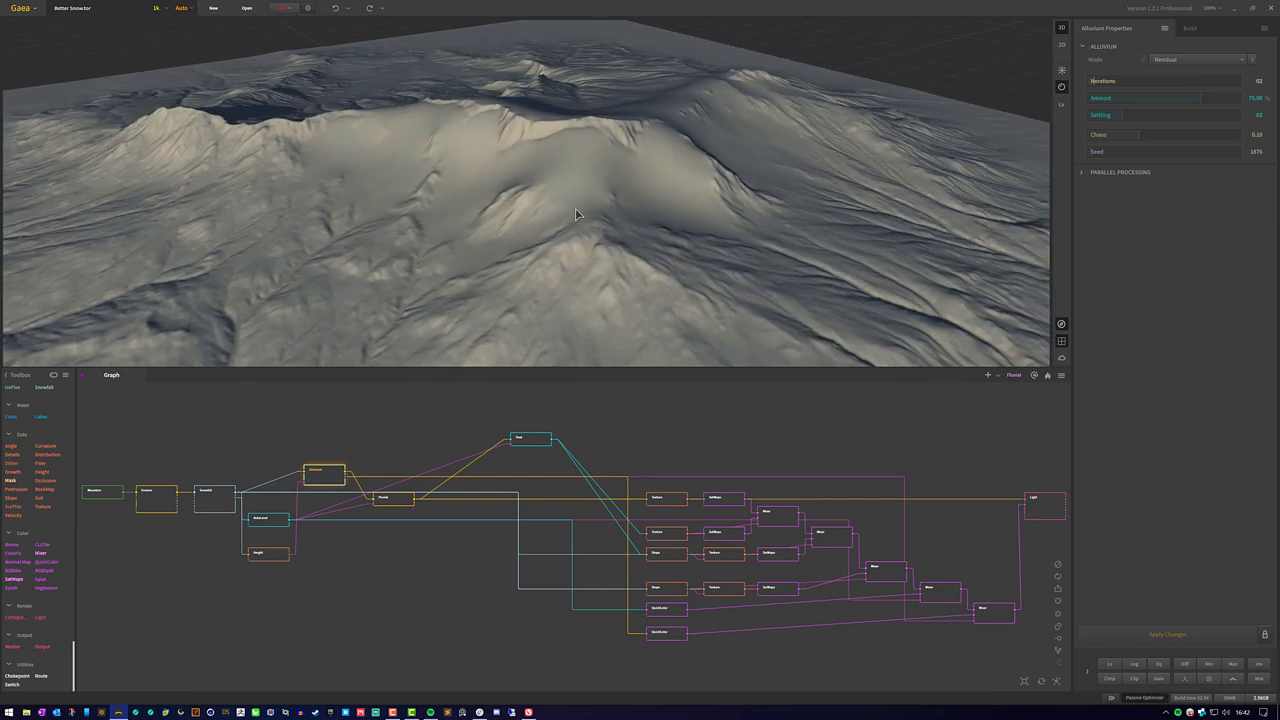
{"action": "left_click_drag", "start_coordinate": [565, 184], "coordinate": [532, 191]}
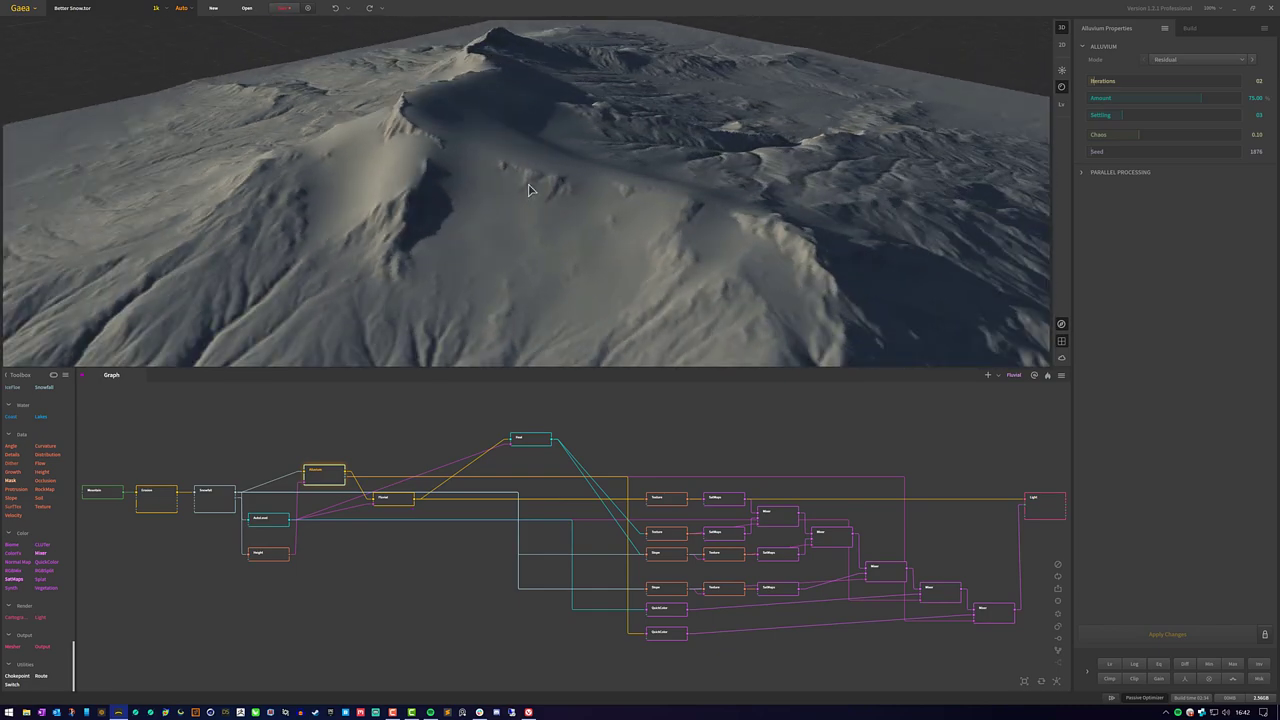
{"action": "left_click_drag", "start_coordinate": [458, 172], "coordinate": [452, 137]}
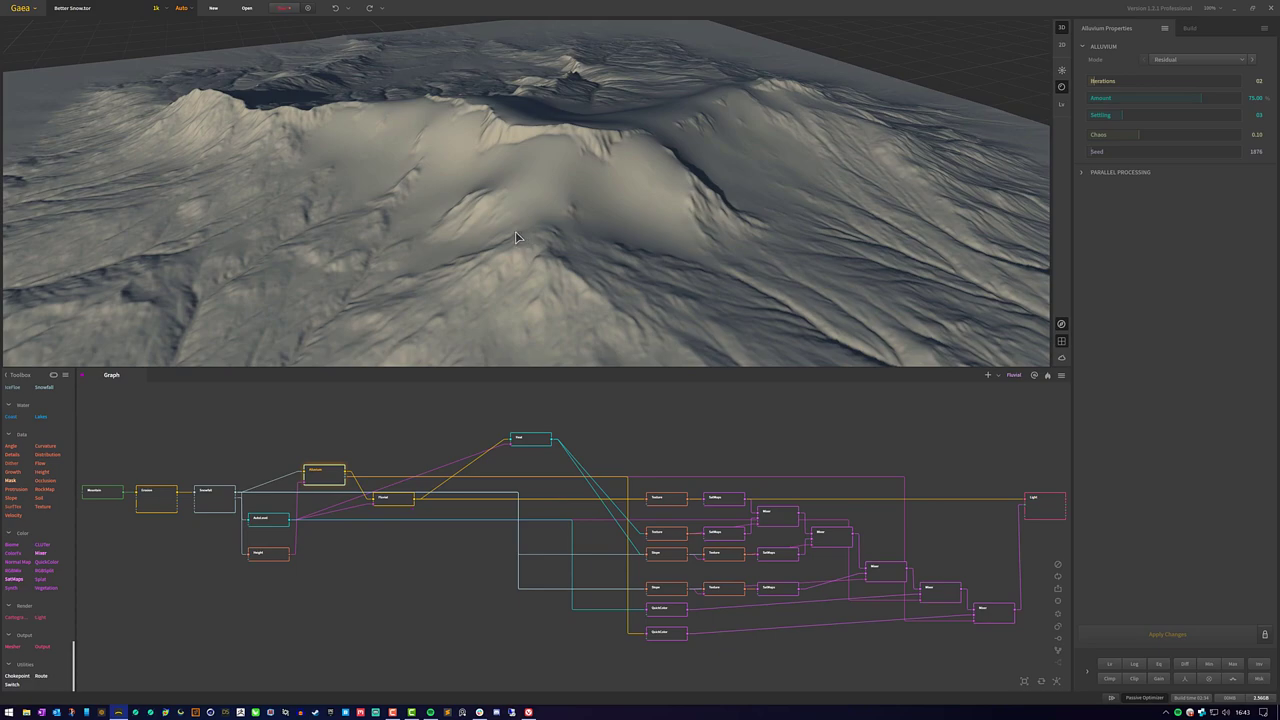
{"action": "left_click", "coordinate": [1179, 61]}
{"action": "left_click", "coordinate": [1179, 61]}
{"action": "left_click_drag", "start_coordinate": [538, 183], "coordinate": [506, 134]}
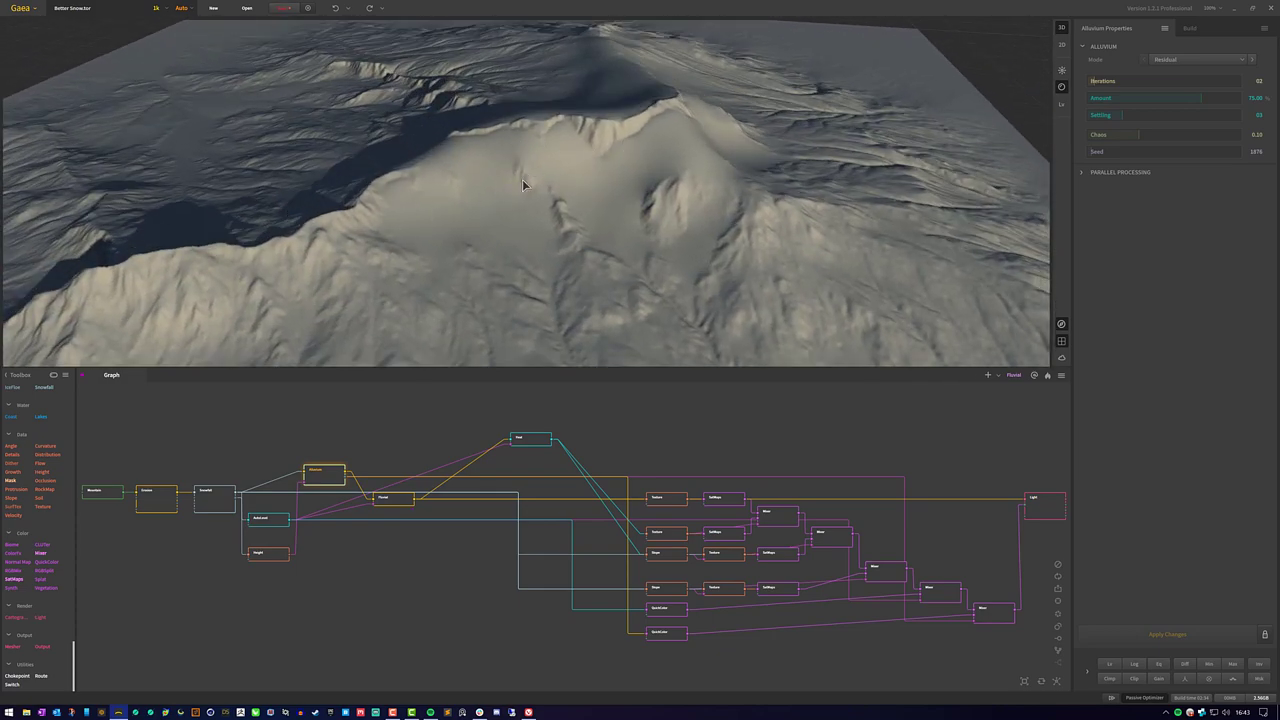
{"action": "left_click_drag", "start_coordinate": [623, 135], "coordinate": [602, 139]}
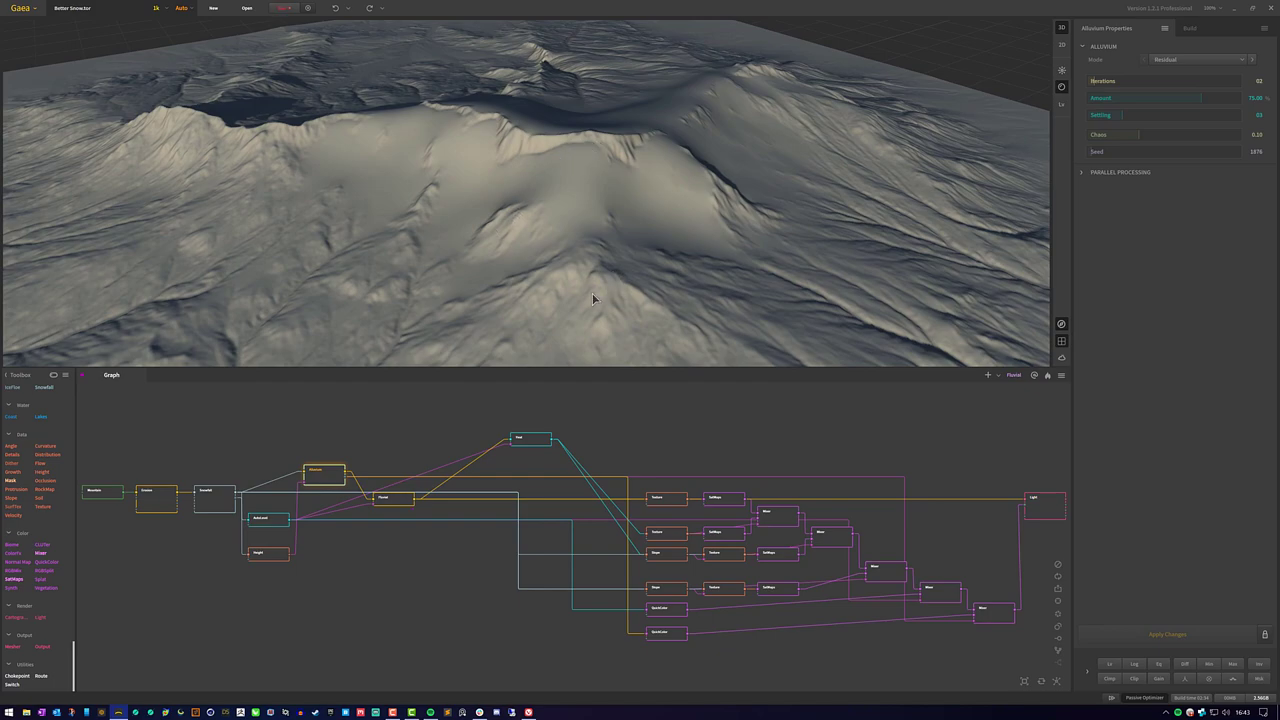
Step: Move the Fluvial node up beside the Alluvium node in the graph and inspect the flow lines it carves in the slopes
{"action": "left_click", "coordinate": [388, 500]}
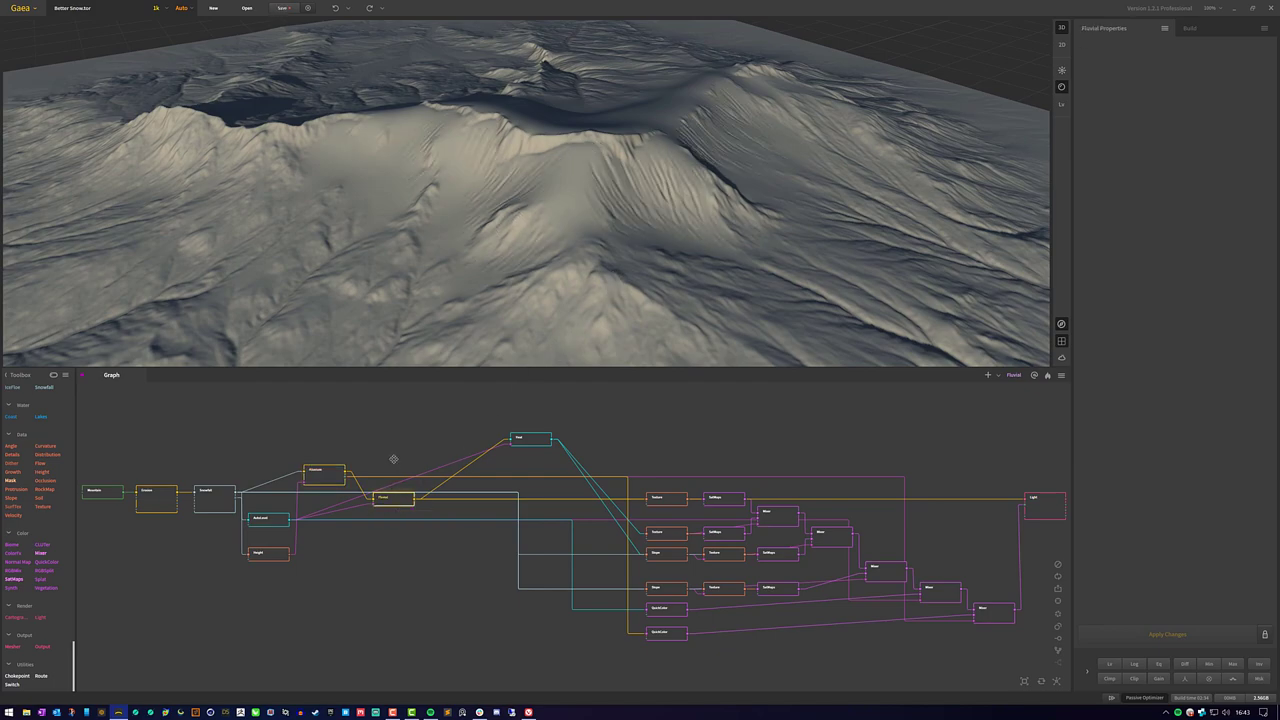
{"action": "left_click_drag", "start_coordinate": [393, 459], "coordinate": [393, 458]}
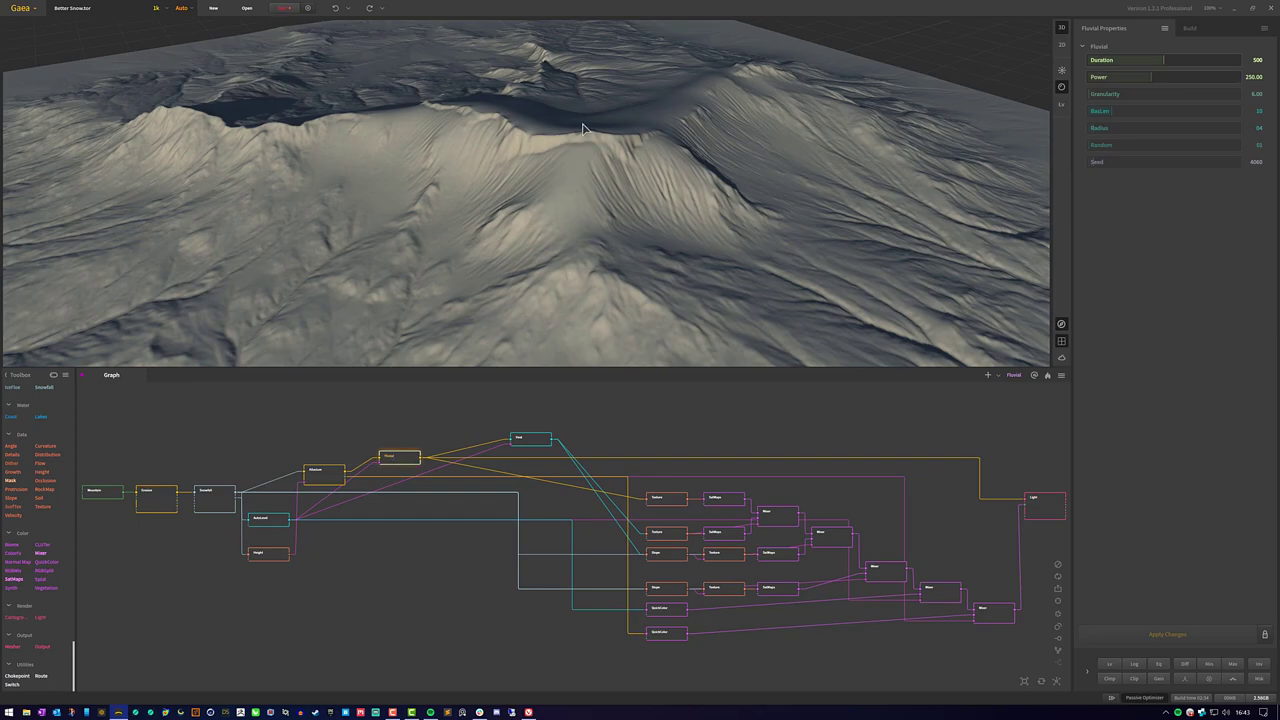
{"action": "left_click_drag", "start_coordinate": [584, 128], "coordinate": [520, 177]}
{"action": "mouse_move", "coordinate": [526, 223]}
{"action": "left_mouse_down"}
{"action": "mouse_move", "coordinate": [600, 186]}
{"action": "mouse_move", "coordinate": [535, 264]}
{"action": "mouse_move", "coordinate": [530, 217]}
{"action": "left_mouse_up"}
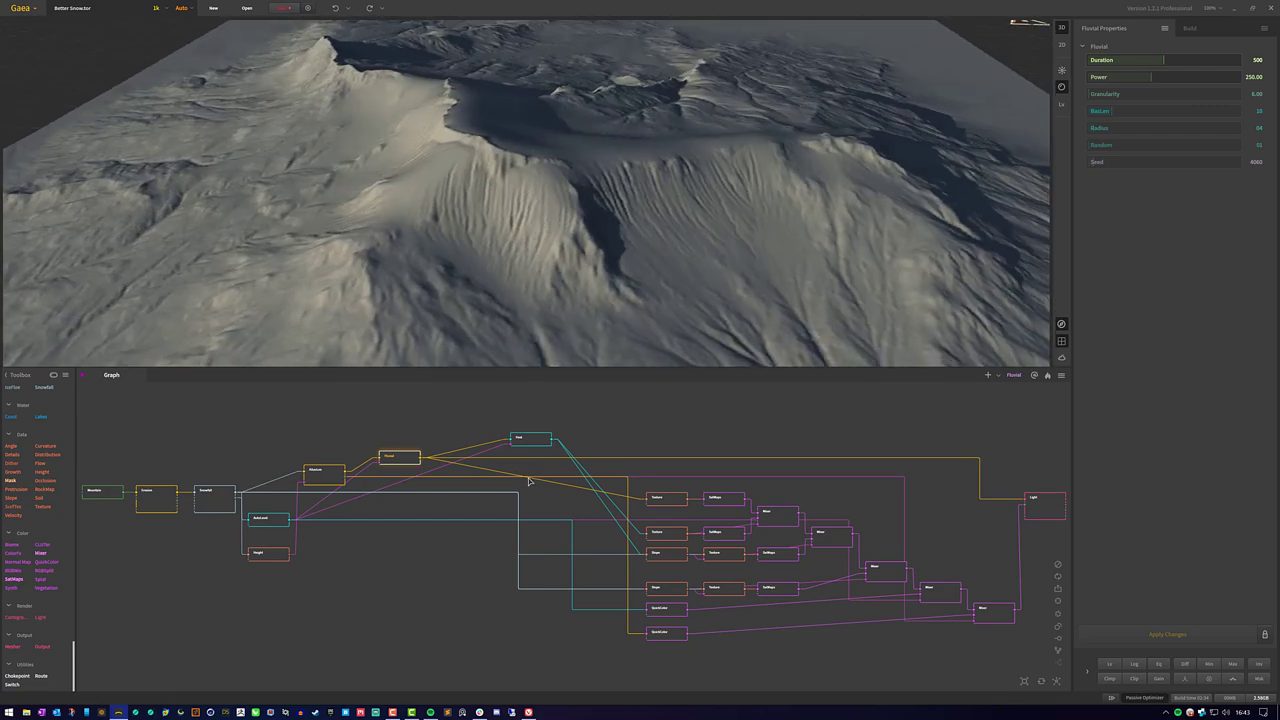
Step: Compare the terrain outputs of the Heal and Fluvial nodes by switching between them
{"action": "left_click", "coordinate": [535, 442]}
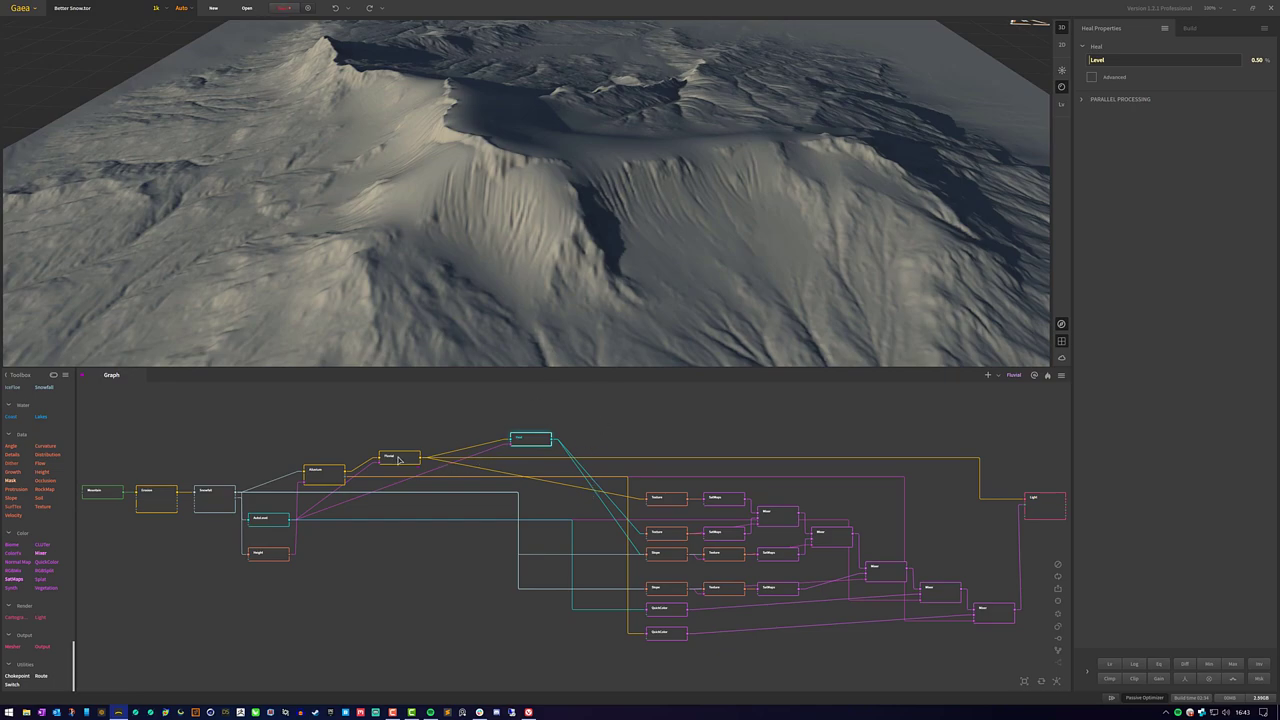
{"action": "key", "text": "Left"}
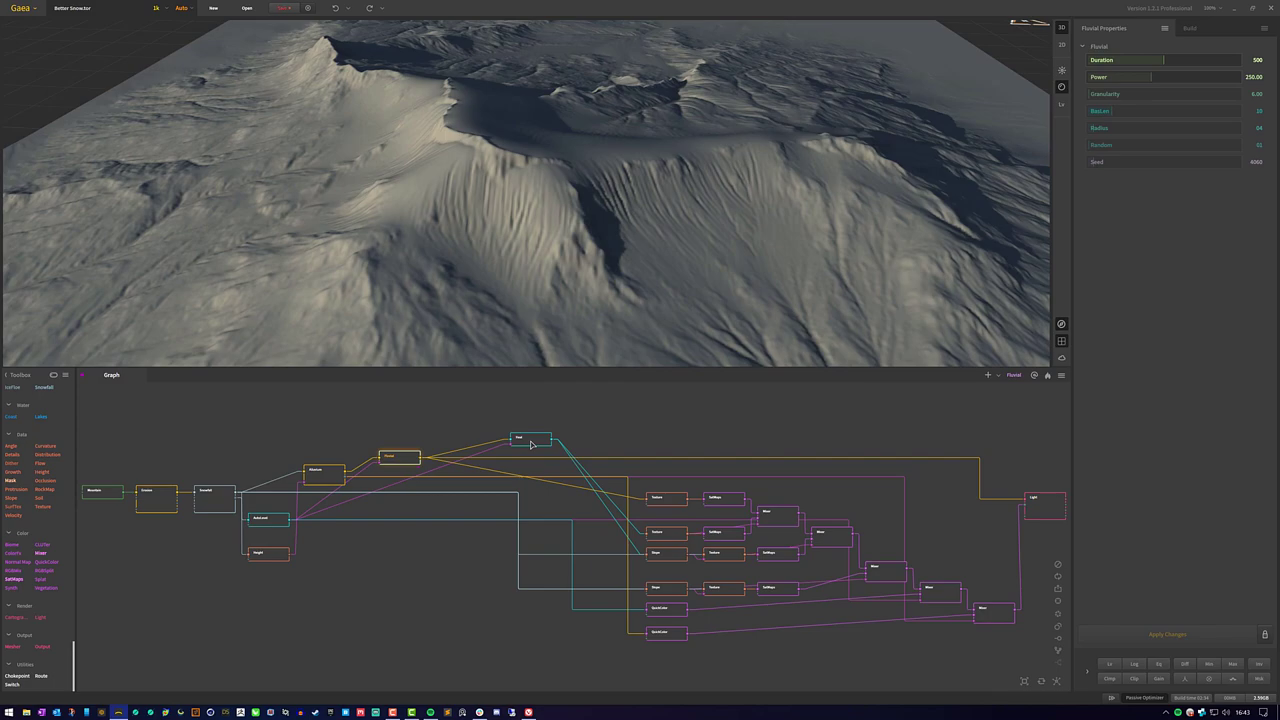
{"action": "key", "text": "ctrl+y"}
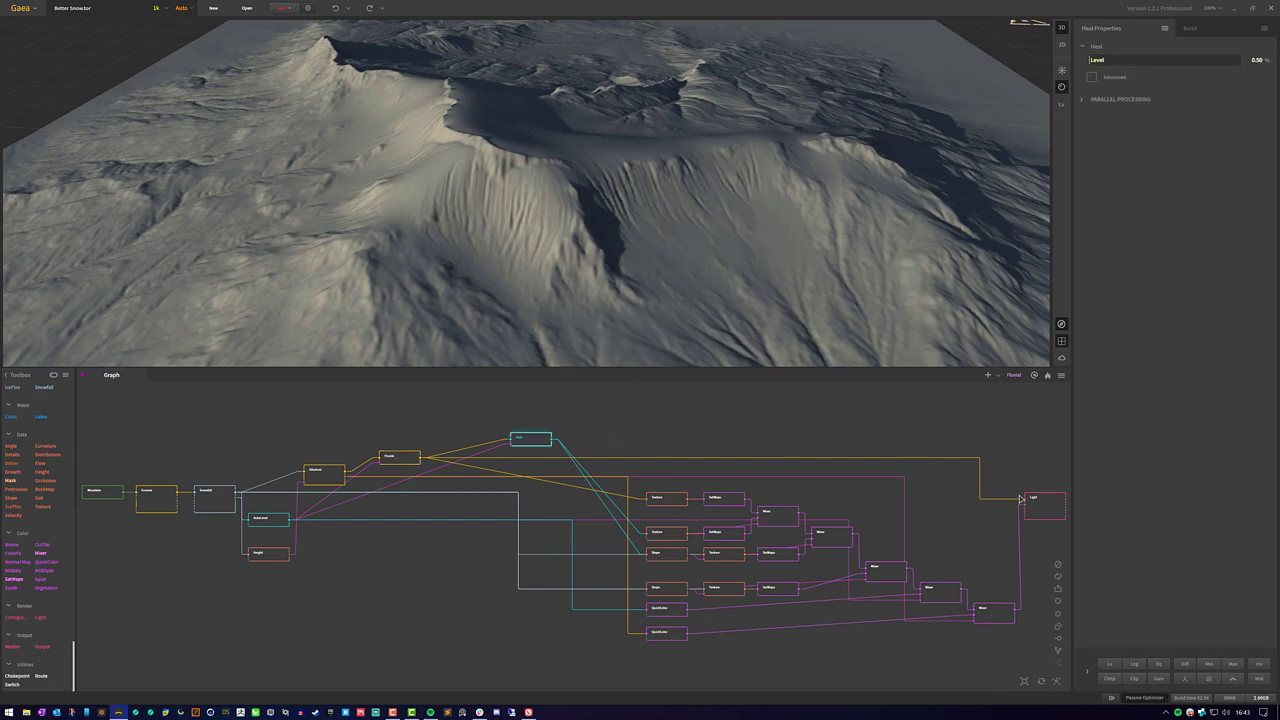
Step: Return to the Light node's render and inspect the finished snow along the mountain ridge
{"action": "left_click", "coordinate": [1035, 514]}
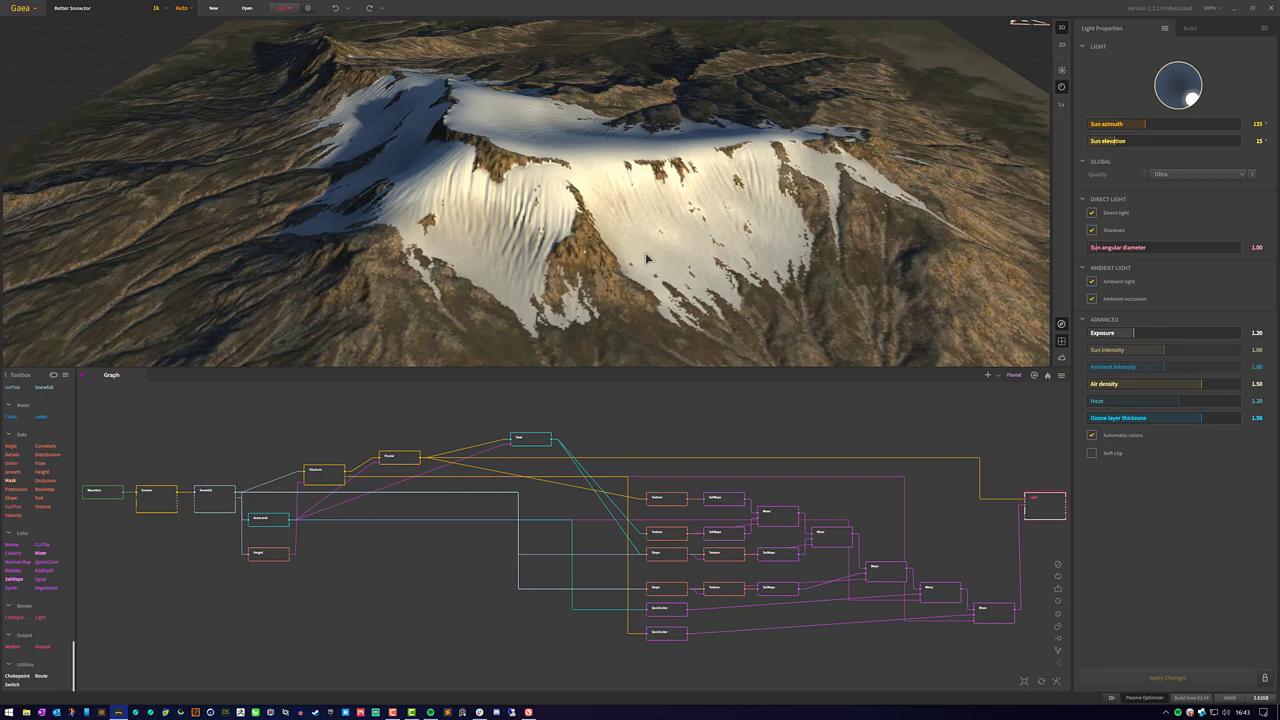
{"action": "left_click_drag", "start_coordinate": [570, 195], "coordinate": [530, 185]}
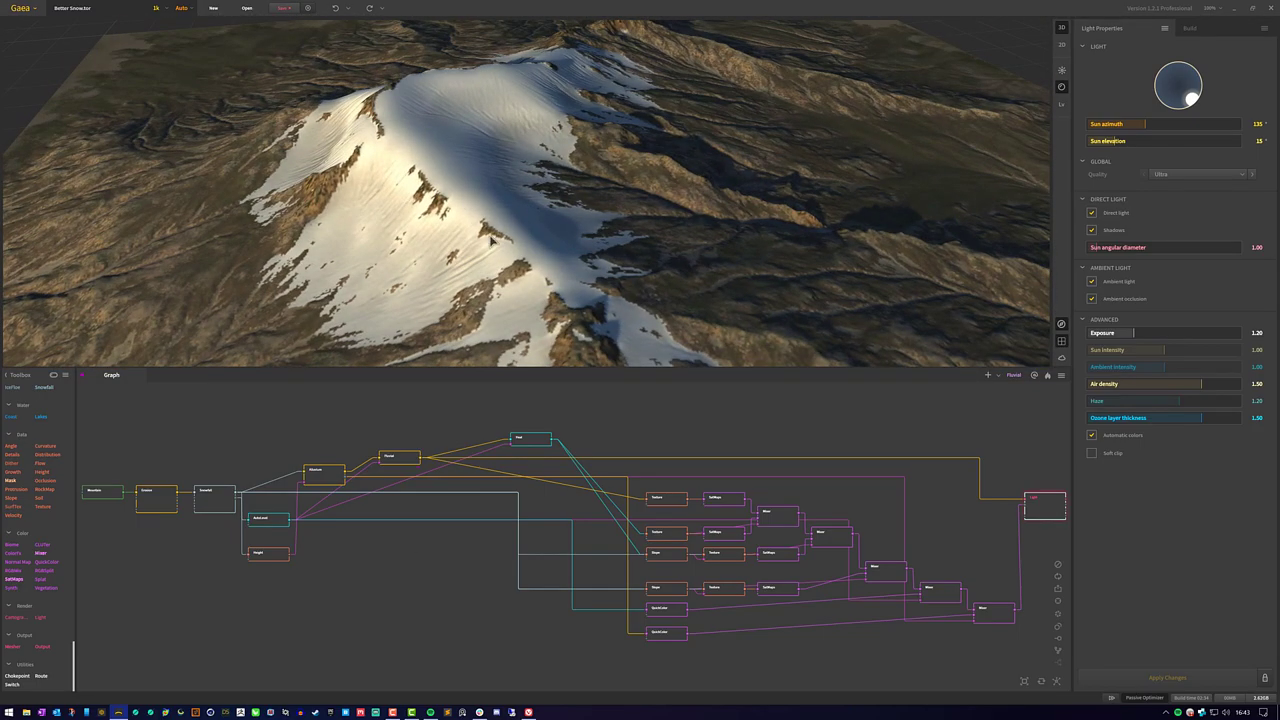
Step: Add a Rocks node to the graph below the main chain and feed it the Snowfall node's terrain output
{"action": "left_click", "coordinate": [404, 573]}
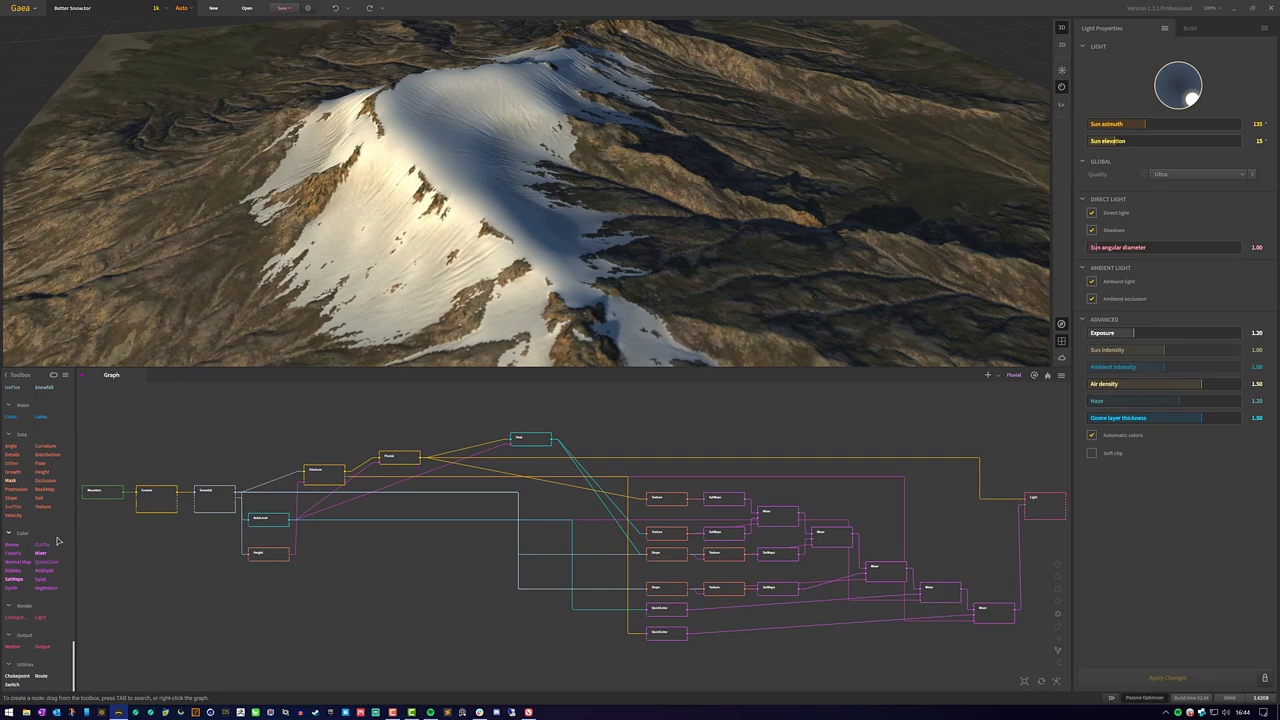
{"action": "scroll", "coordinate": [44, 537], "scroll_direction": "up", "scroll_amount": 3}
{"action": "scroll", "coordinate": [44, 535], "scroll_direction": "up", "scroll_amount": 2}
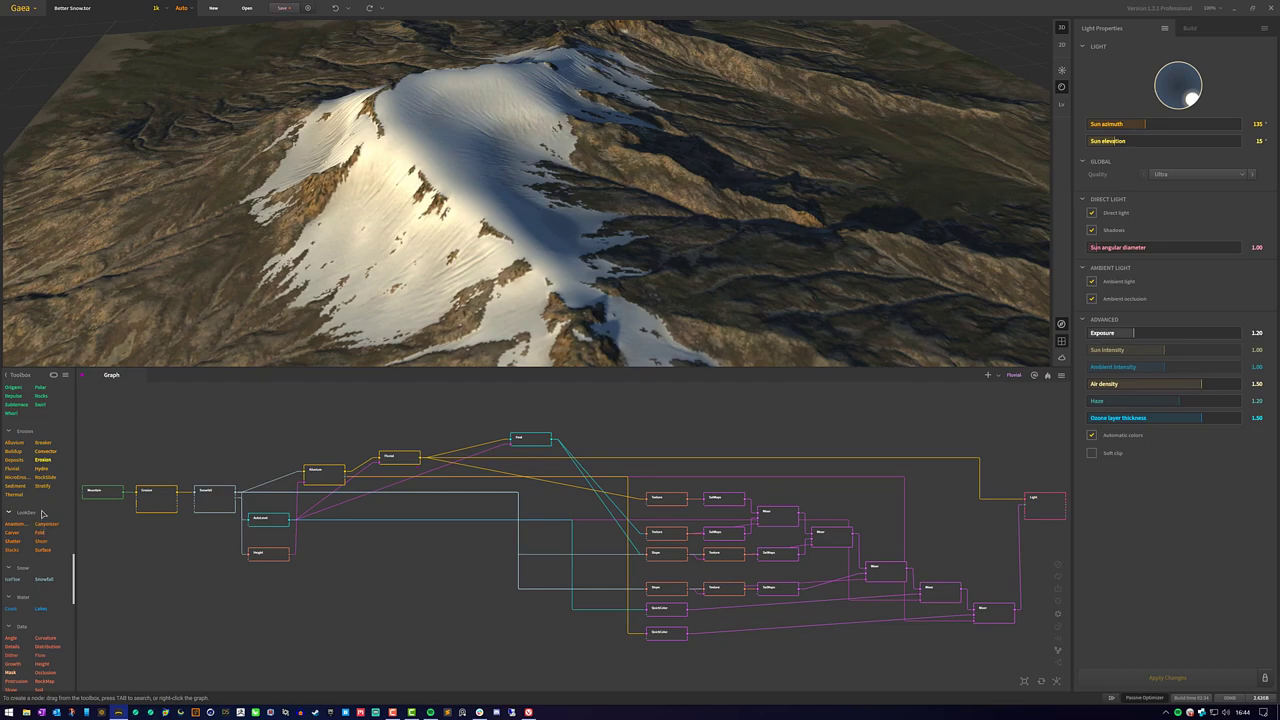
{"action": "scroll", "coordinate": [43, 513], "scroll_direction": "up", "scroll_amount": 3}
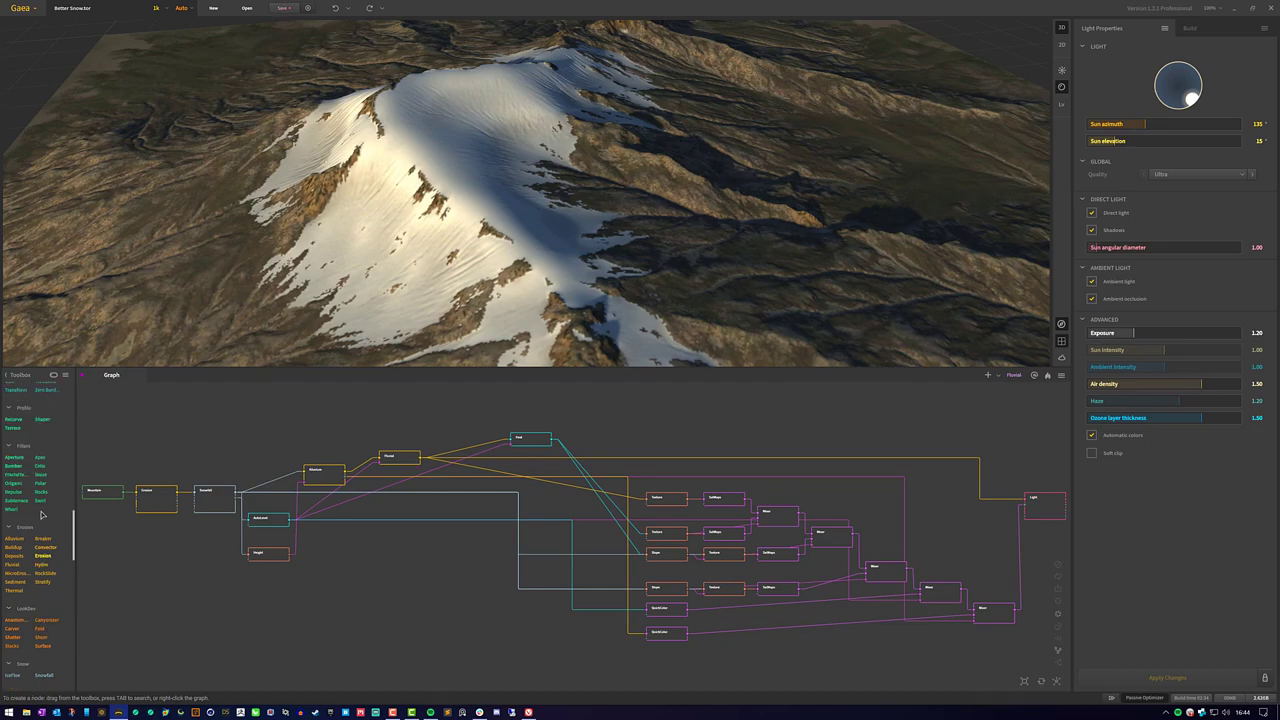
{"action": "left_click_drag", "start_coordinate": [214, 536], "coordinate": [362, 557]}
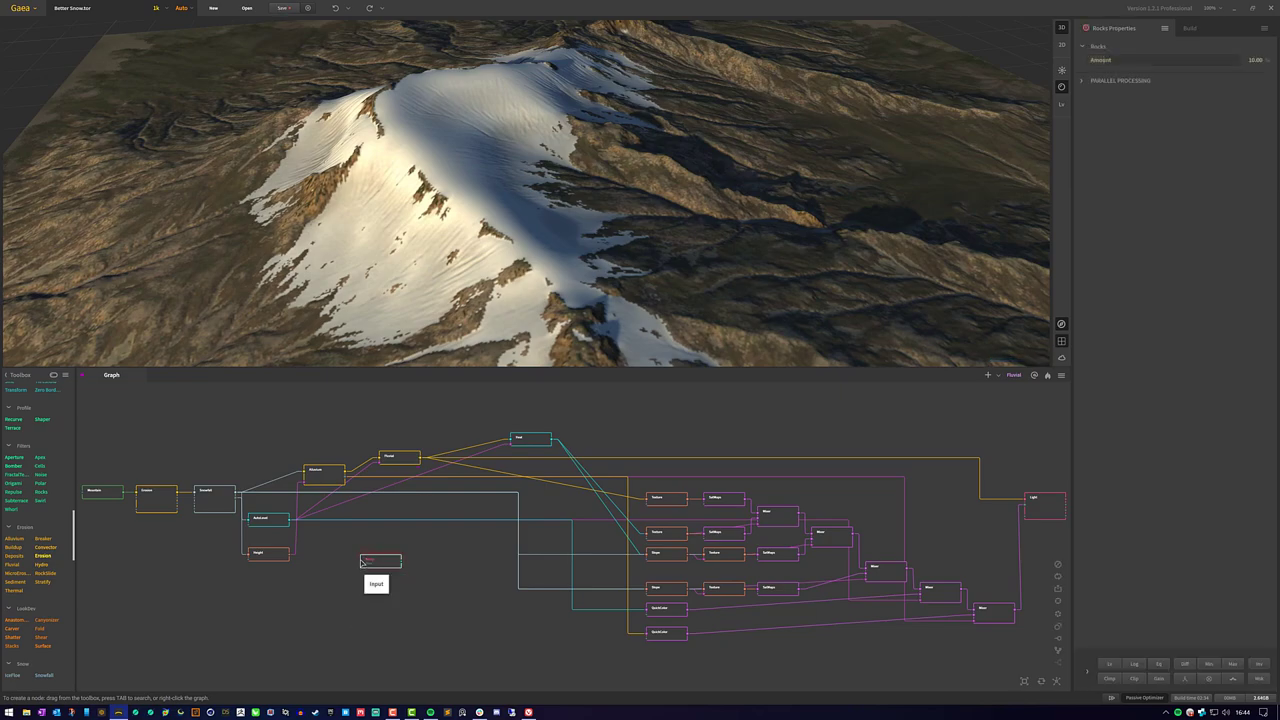
{"action": "left_click_drag", "start_coordinate": [362, 562], "coordinate": [254, 500]}
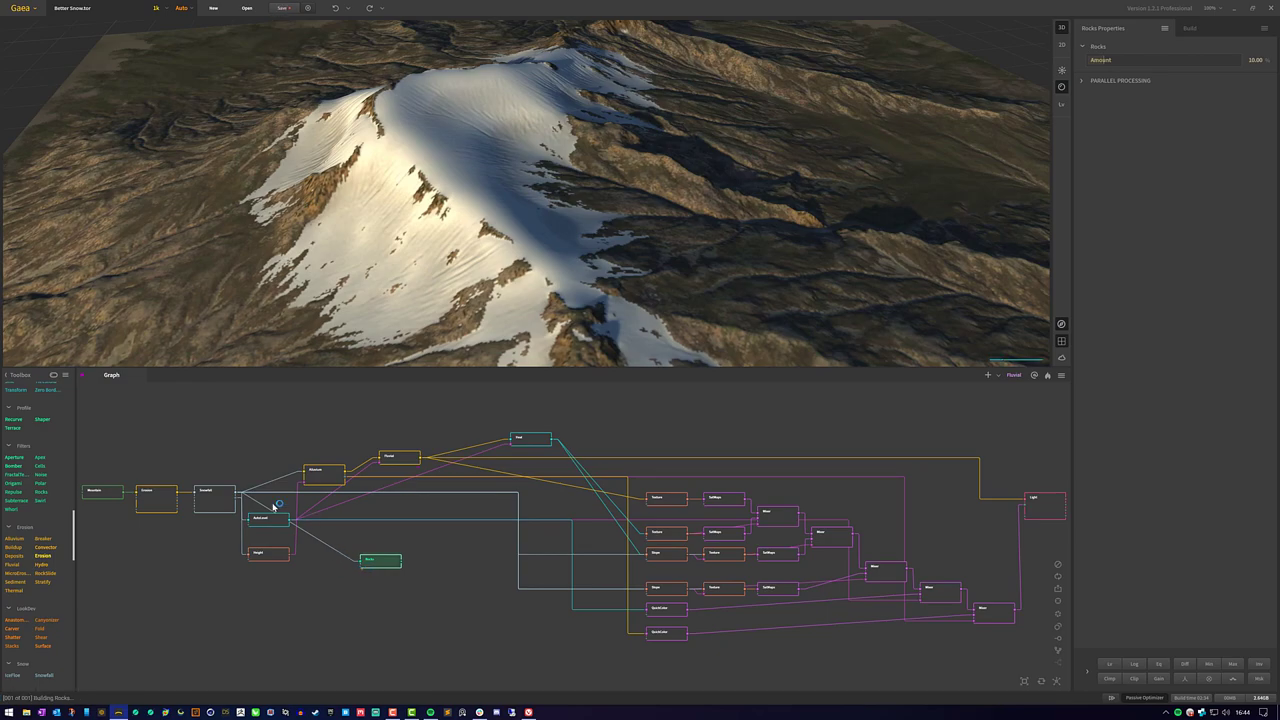
Step: Connect Snowfall's snow output to the Rocks node's mask input to limit the rocks to the snow-covered area
{"action": "left_click_drag", "start_coordinate": [240, 498], "coordinate": [361, 575]}
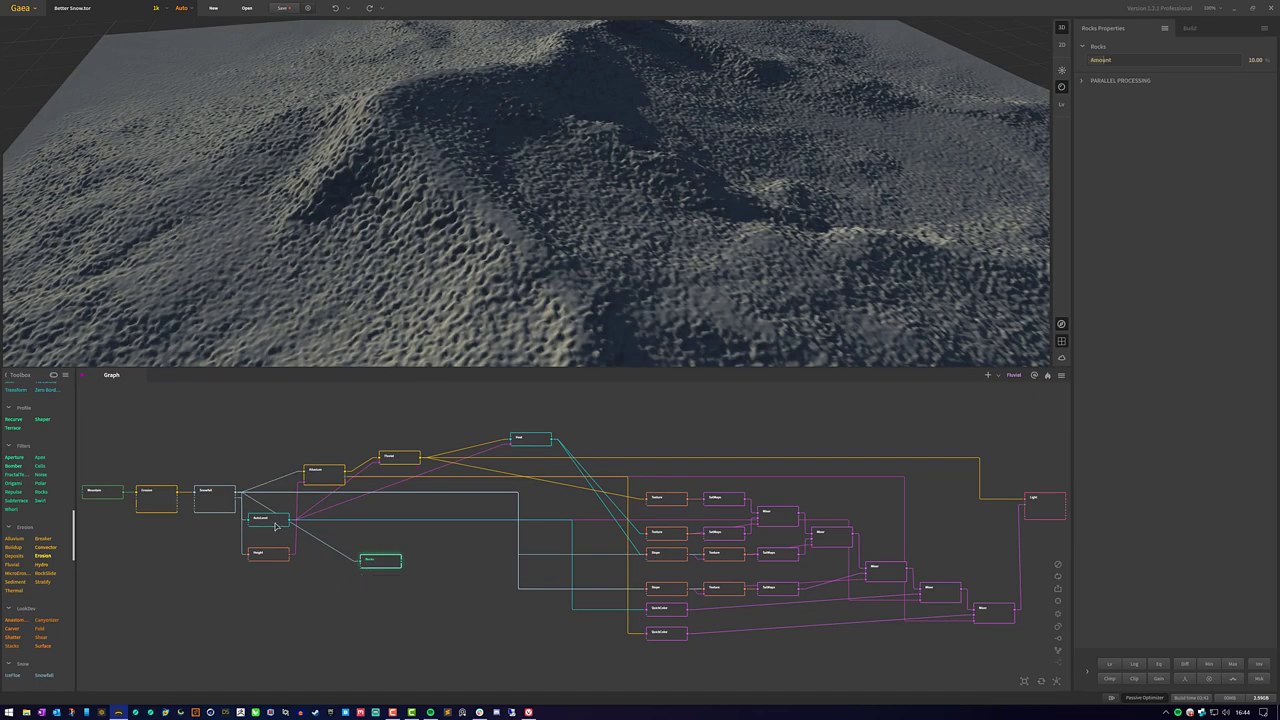
{"action": "left_click_drag", "start_coordinate": [236, 507], "coordinate": [362, 568]}
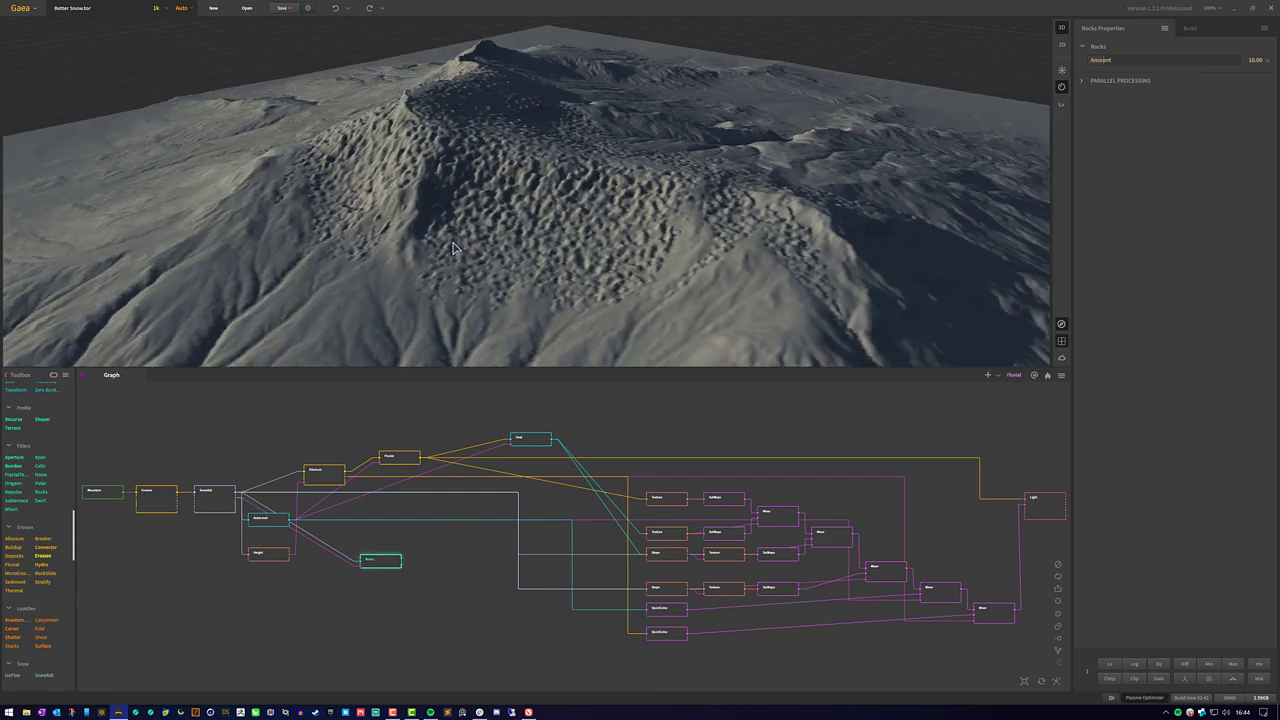
{"action": "left_click_drag", "start_coordinate": [453, 248], "coordinate": [537, 227]}
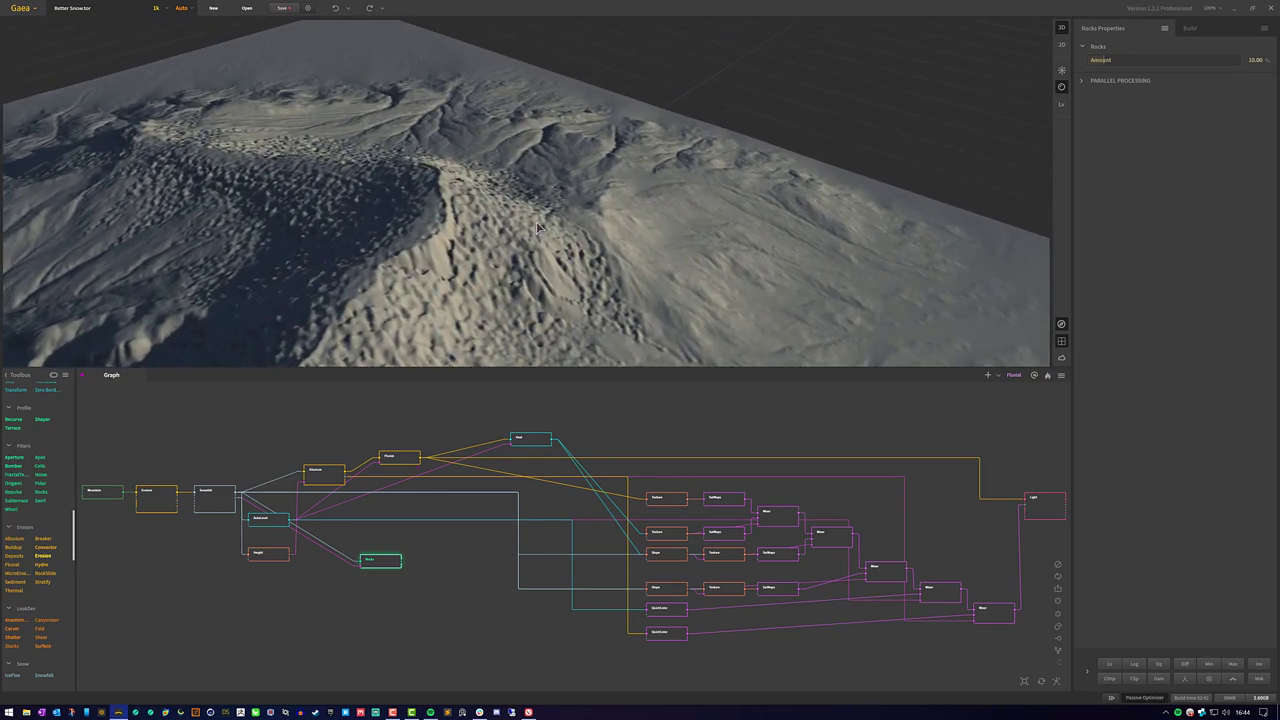
{"action": "scroll", "coordinate": [498, 264], "scroll_direction": "up", "scroll_amount": 2}
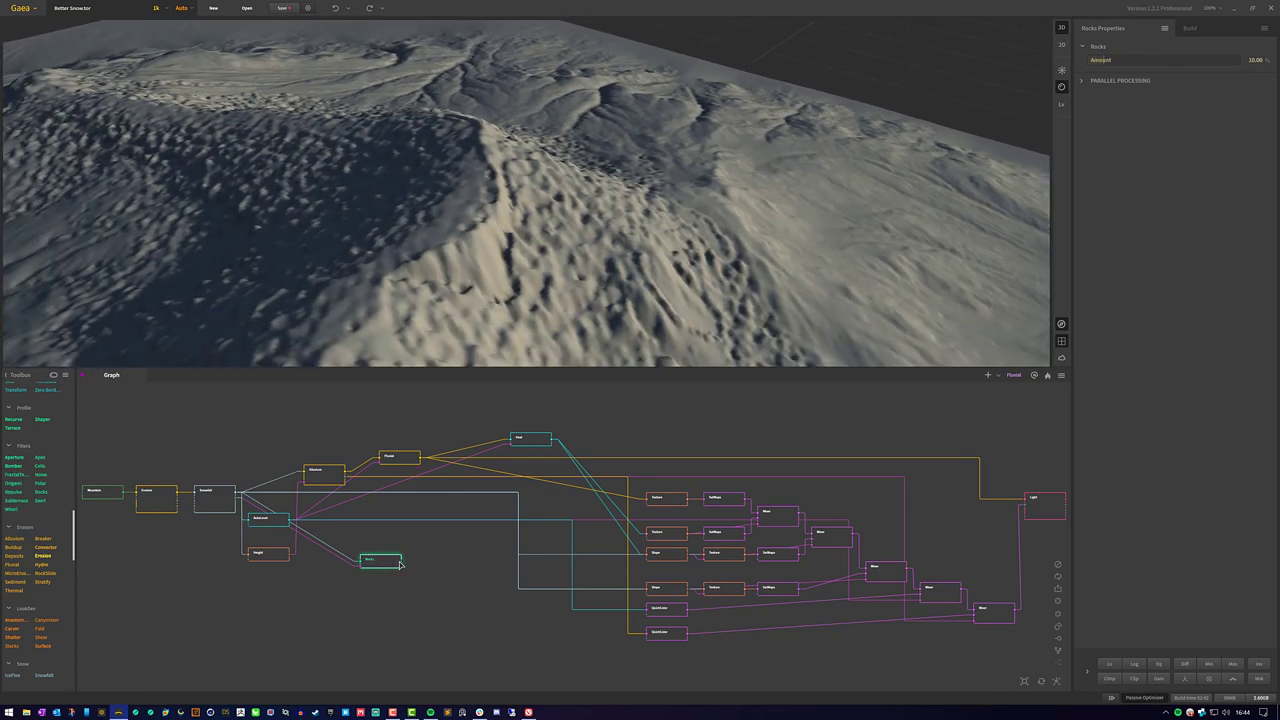
Step: Connect the Rocks output to the Alluvium input and place the Rocks node between Snowfall and Alluvium, above AutoLevel
{"action": "left_click_drag", "start_coordinate": [401, 561], "coordinate": [306, 473]}
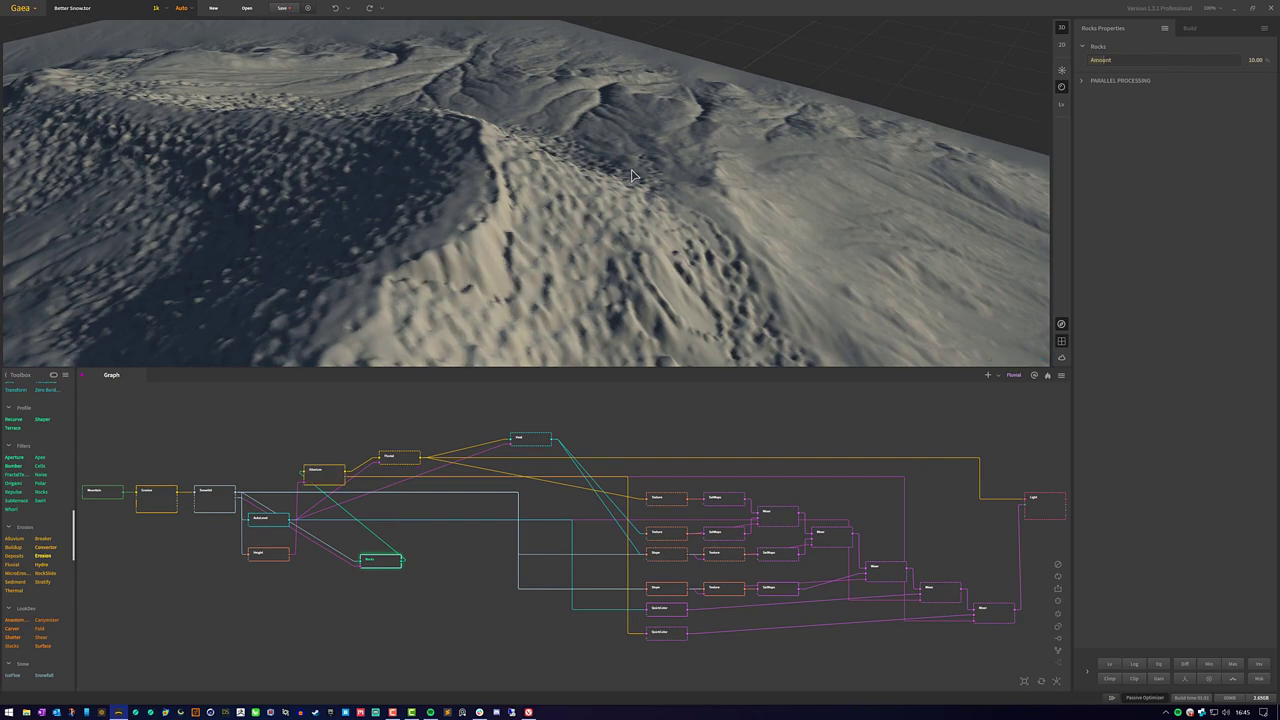
{"action": "left_click_drag", "start_coordinate": [587, 175], "coordinate": [441, 350]}
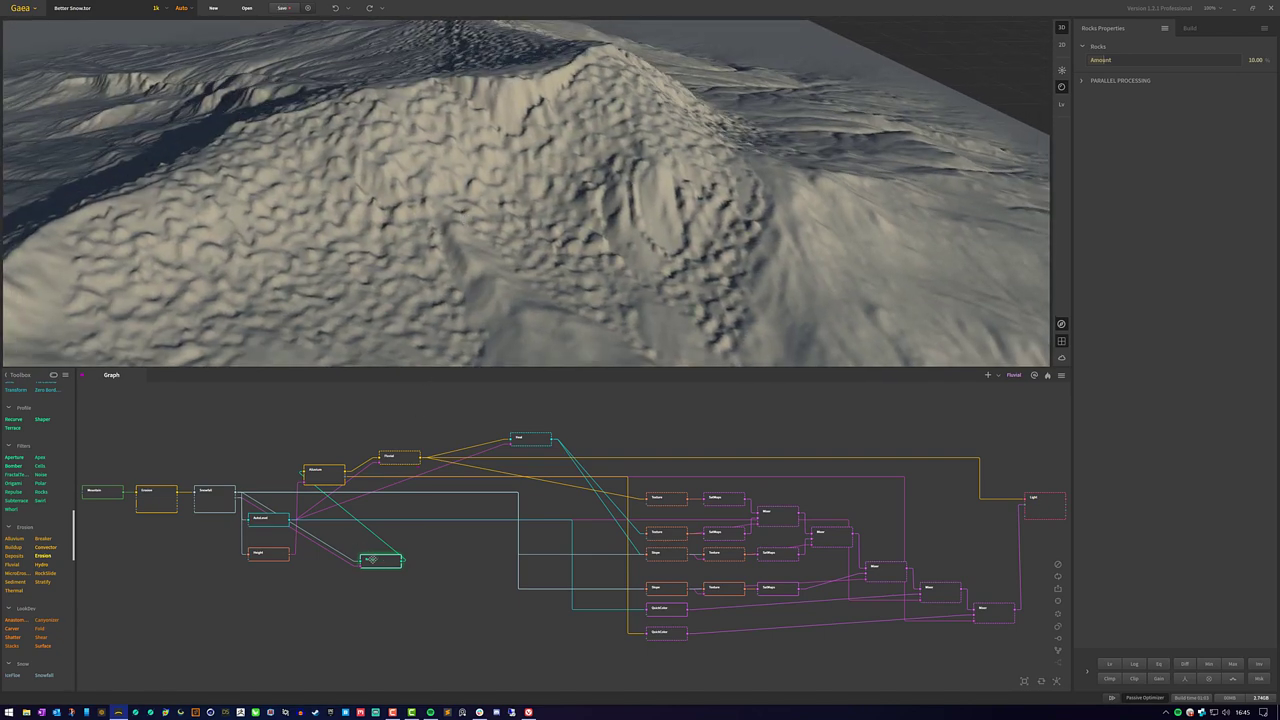
{"action": "left_click_drag", "start_coordinate": [378, 562], "coordinate": [270, 465]}
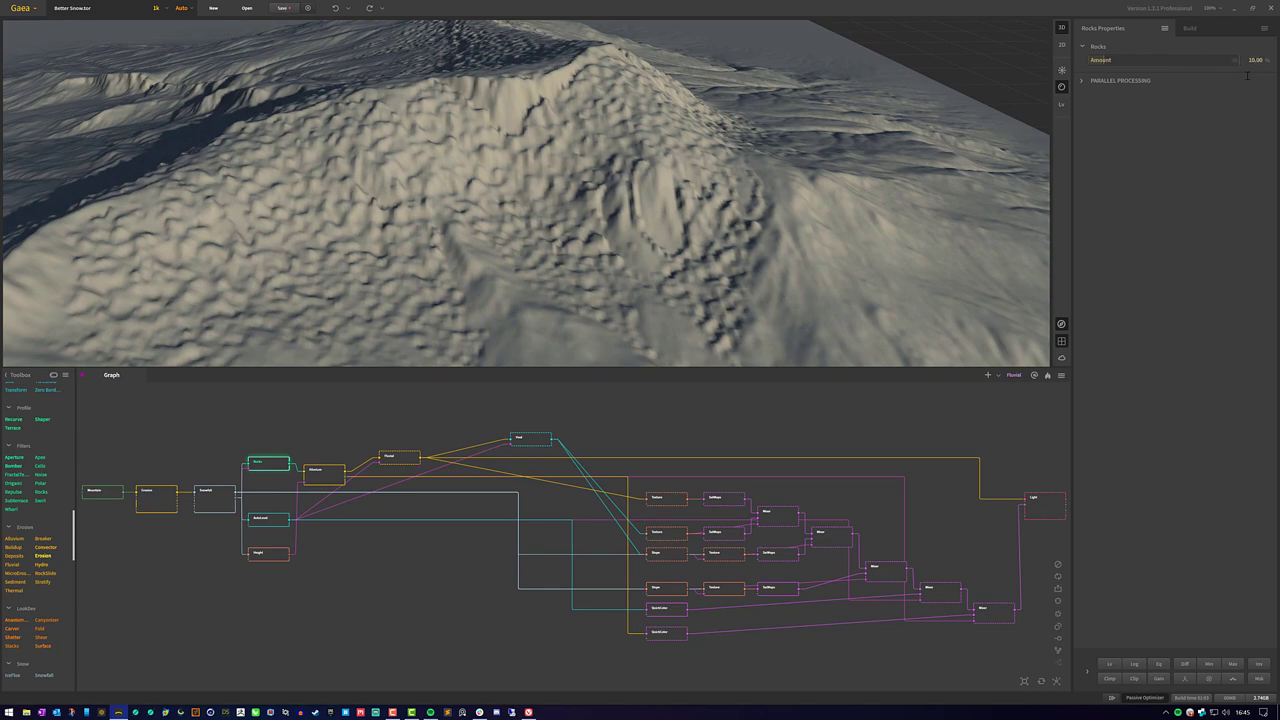
Step: Set the Rocks Amount to 2% and preview the bumps on the slopes in the Fluvial node's output
{"action": "left_click", "coordinate": [1255, 61]}
{"action": "type", "text": "2"}
{"action": "key", "text": "Return"}
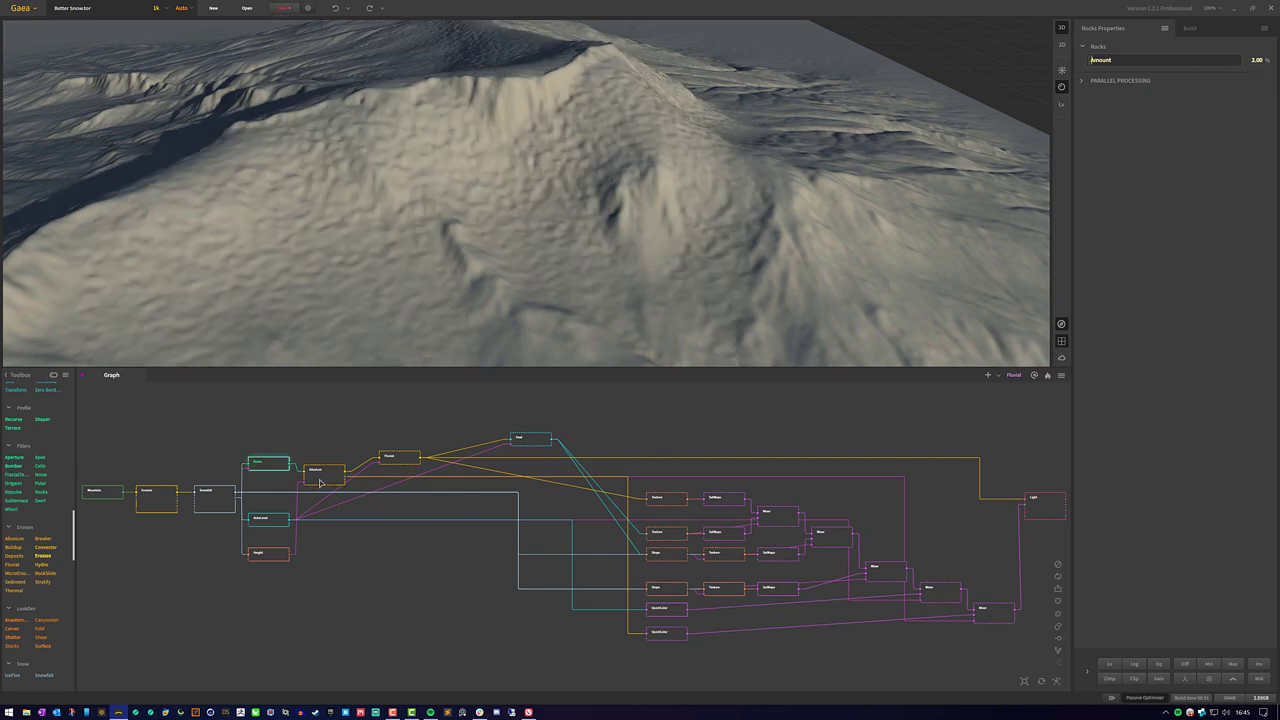
{"action": "left_click", "coordinate": [404, 460]}
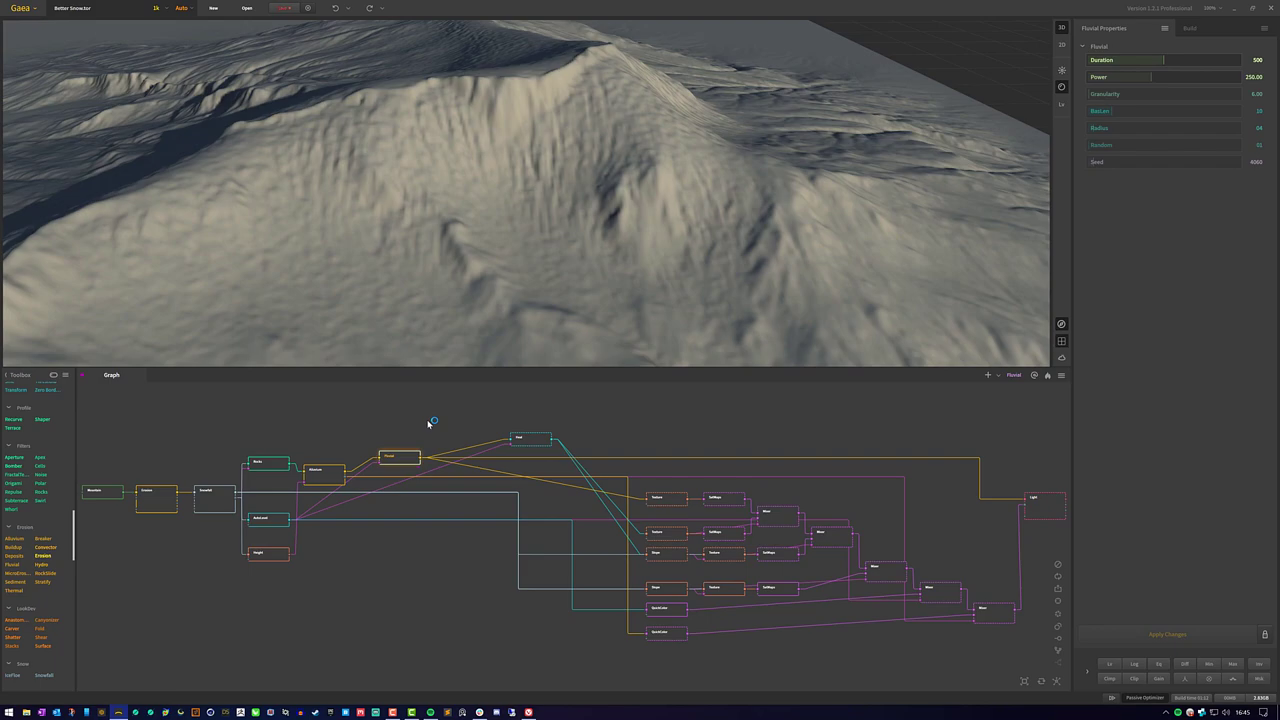
{"action": "left_click_drag", "start_coordinate": [589, 219], "coordinate": [541, 210]}
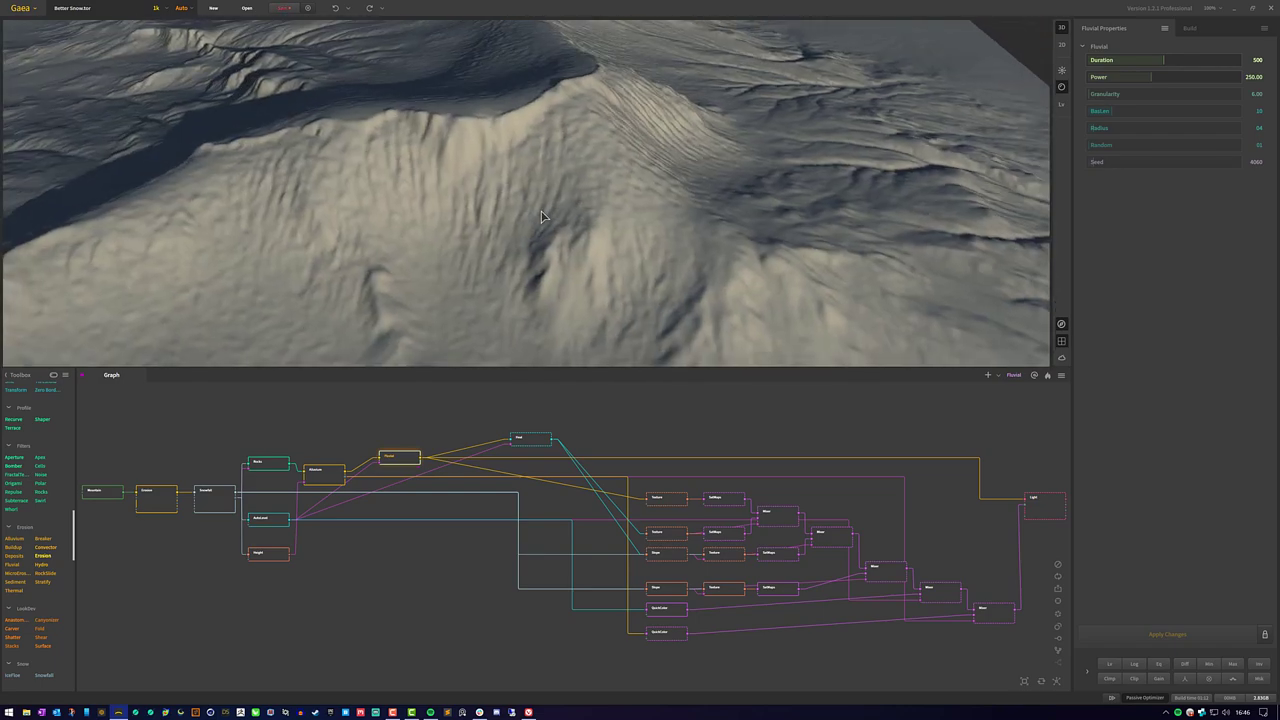
Step: Rebuild the Light node's render and examine the bumpy snow surface up close and from around the whole mountain
{"action": "left_click", "coordinate": [1048, 511]}
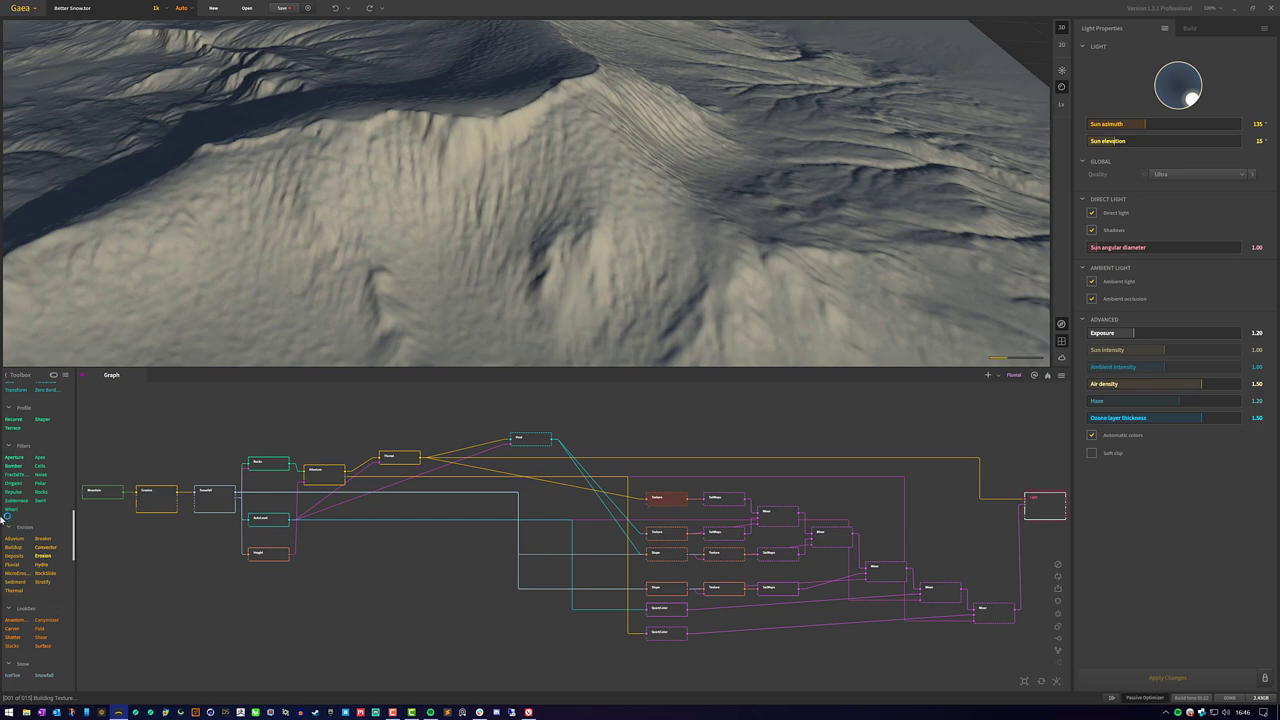
{"action": "scroll", "coordinate": [462, 557], "scroll_direction": "up", "scroll_amount": 1}
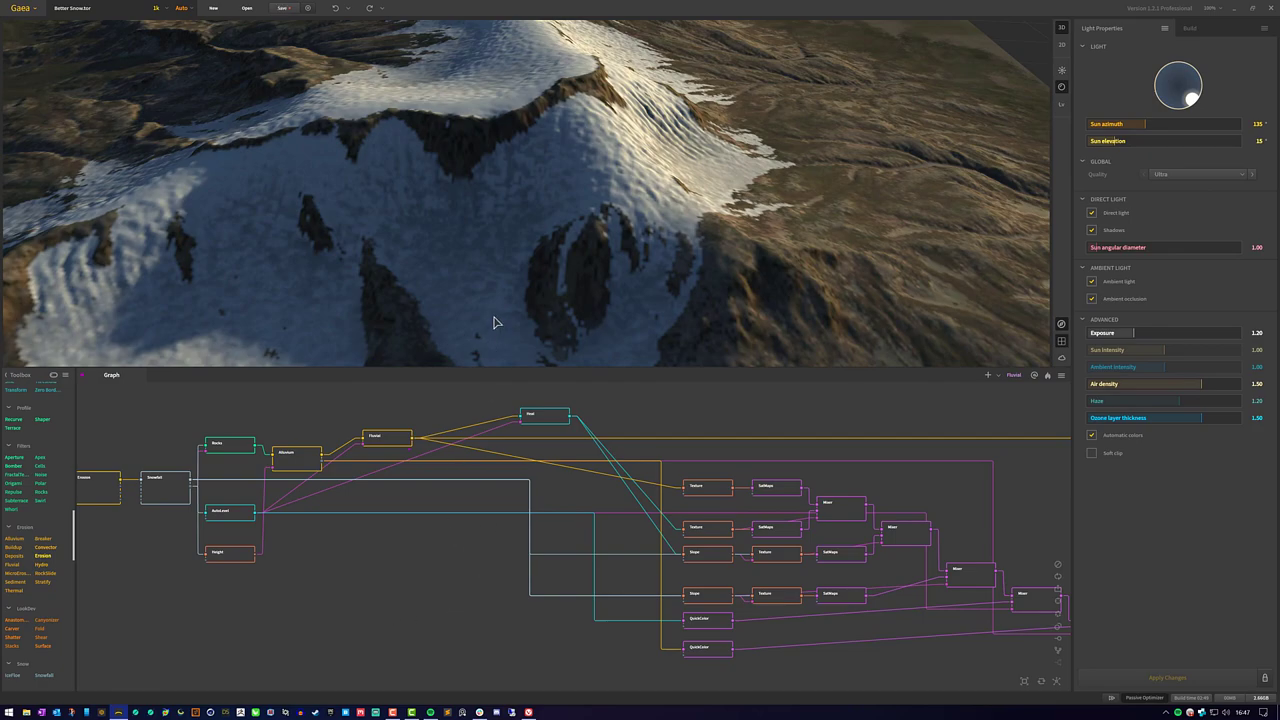
{"action": "left_click_drag", "start_coordinate": [491, 302], "coordinate": [400, 295]}
{"action": "left_click_drag", "start_coordinate": [652, 164], "coordinate": [600, 161]}
{"action": "scroll", "coordinate": [589, 185], "scroll_direction": "down", "scroll_amount": 5}
{"action": "scroll", "coordinate": [586, 182], "scroll_direction": "up", "scroll_amount": 5}
{"action": "scroll", "coordinate": [585, 171], "scroll_direction": "up", "scroll_amount": 5}
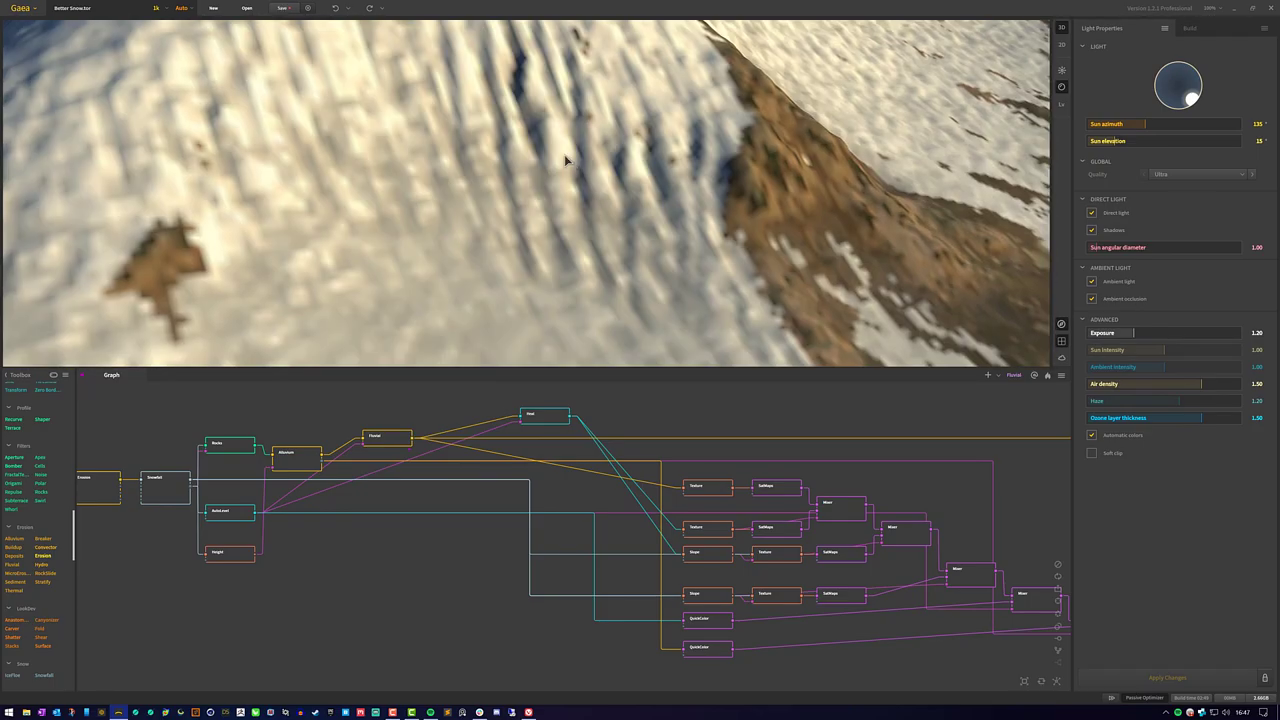
{"action": "scroll", "coordinate": [565, 158], "scroll_direction": "down", "scroll_amount": 4}
{"action": "left_click_drag", "start_coordinate": [552, 236], "coordinate": [508, 196]}
{"action": "scroll", "coordinate": [538, 225], "scroll_direction": "down", "scroll_amount": 4}
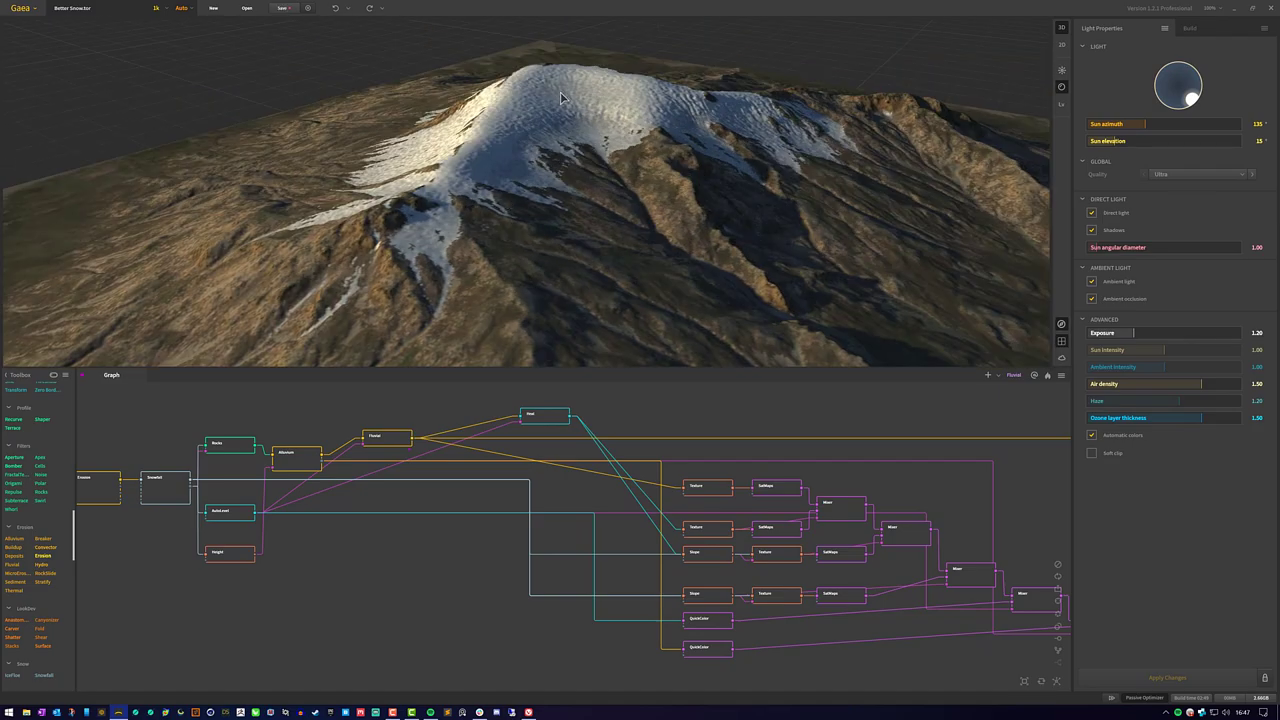
{"action": "left_click_drag", "start_coordinate": [543, 136], "coordinate": [540, 121]}
{"action": "scroll", "coordinate": [540, 122], "scroll_direction": "up", "scroll_amount": 5}
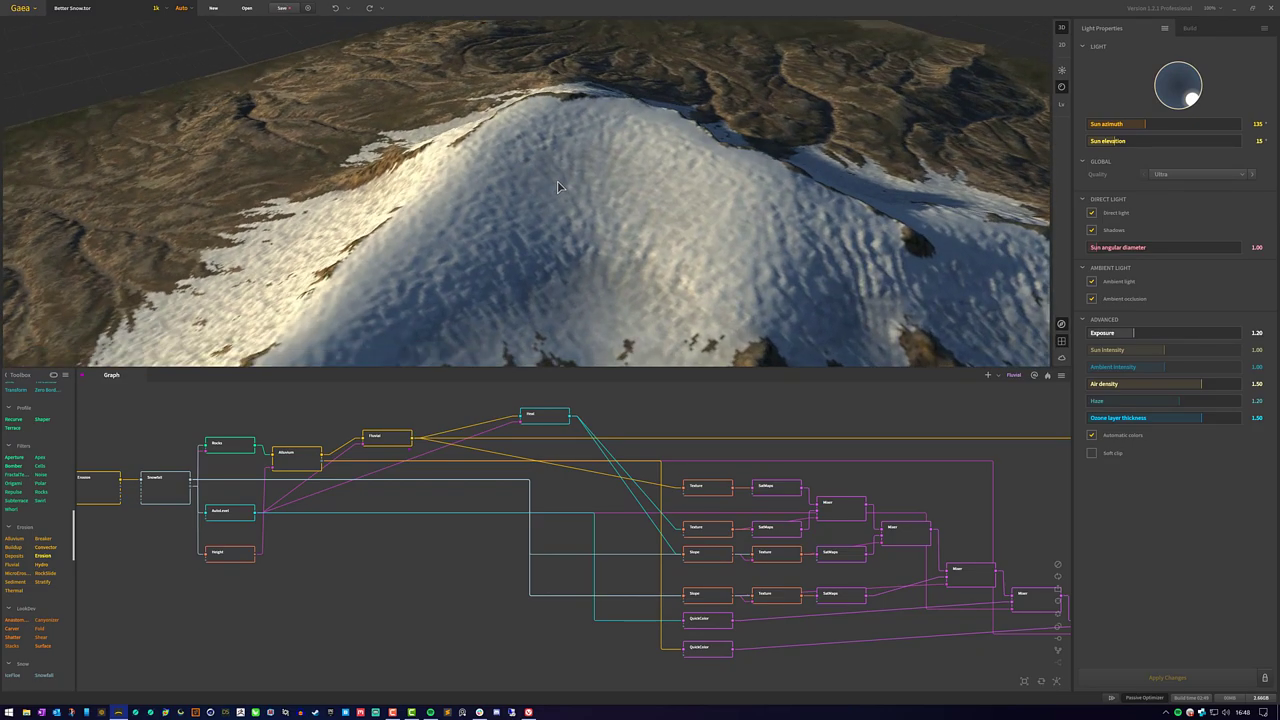
{"action": "scroll", "coordinate": [557, 187], "scroll_direction": "down", "scroll_amount": 4}
{"action": "left_click_drag", "start_coordinate": [557, 187], "coordinate": [750, 142]}
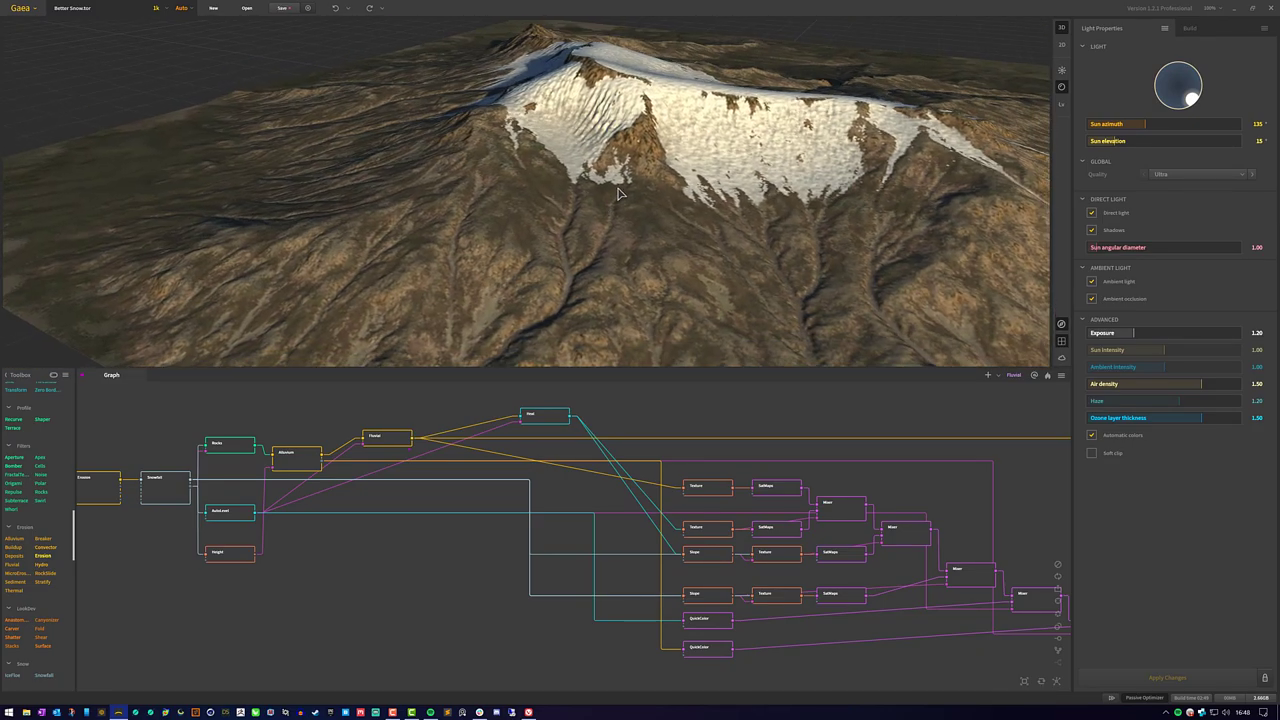
{"action": "middle_click_drag", "start_coordinate": [750, 142], "coordinate": [590, 195]}
{"action": "left_click_drag", "start_coordinate": [588, 195], "coordinate": [661, 252]}
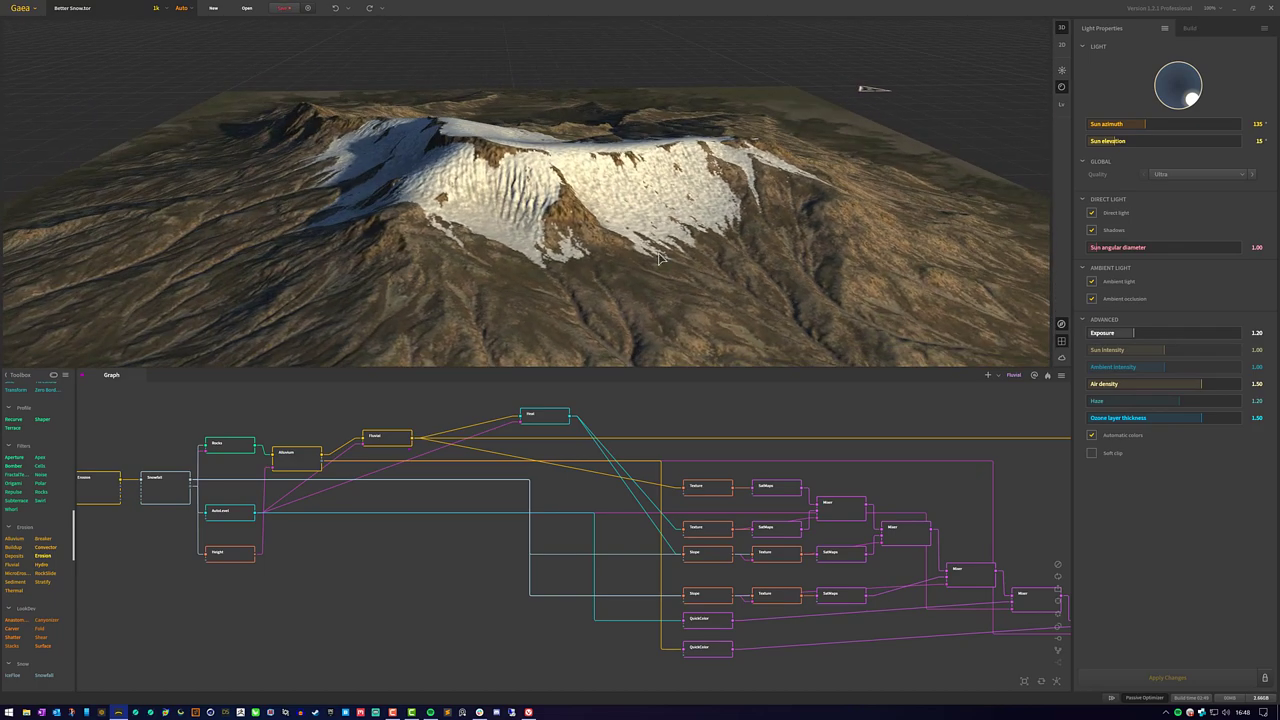
{"action": "left_click_drag", "start_coordinate": [485, 268], "coordinate": [552, 336]}
Step: Set the Heal node's Level to 2%
{"action": "left_click", "coordinate": [546, 417]}
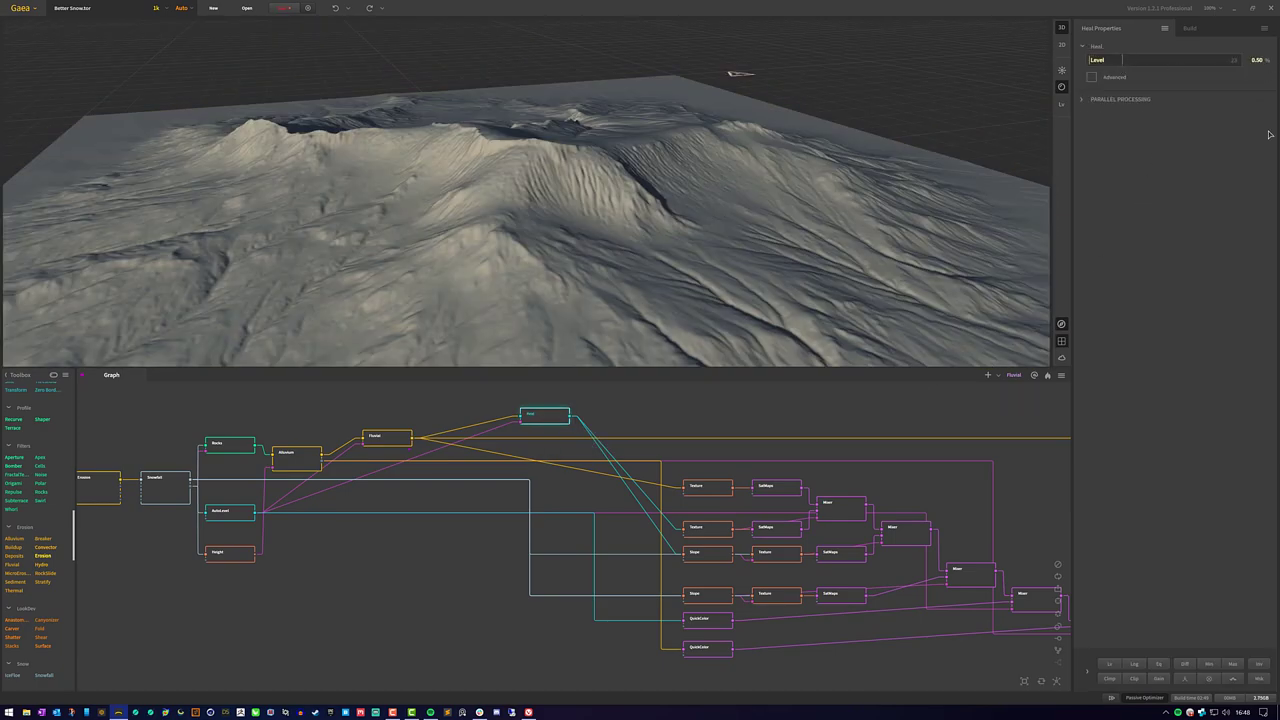
{"action": "left_click", "coordinate": [1256, 60]}
{"action": "type", "text": "2"}
{"action": "key", "text": "Return"}
Step: Rebuild the Light render and inspect how the stronger Heal setting affects the snow
{"action": "middle_click_drag", "start_coordinate": [973, 556], "coordinate": [826, 552]}
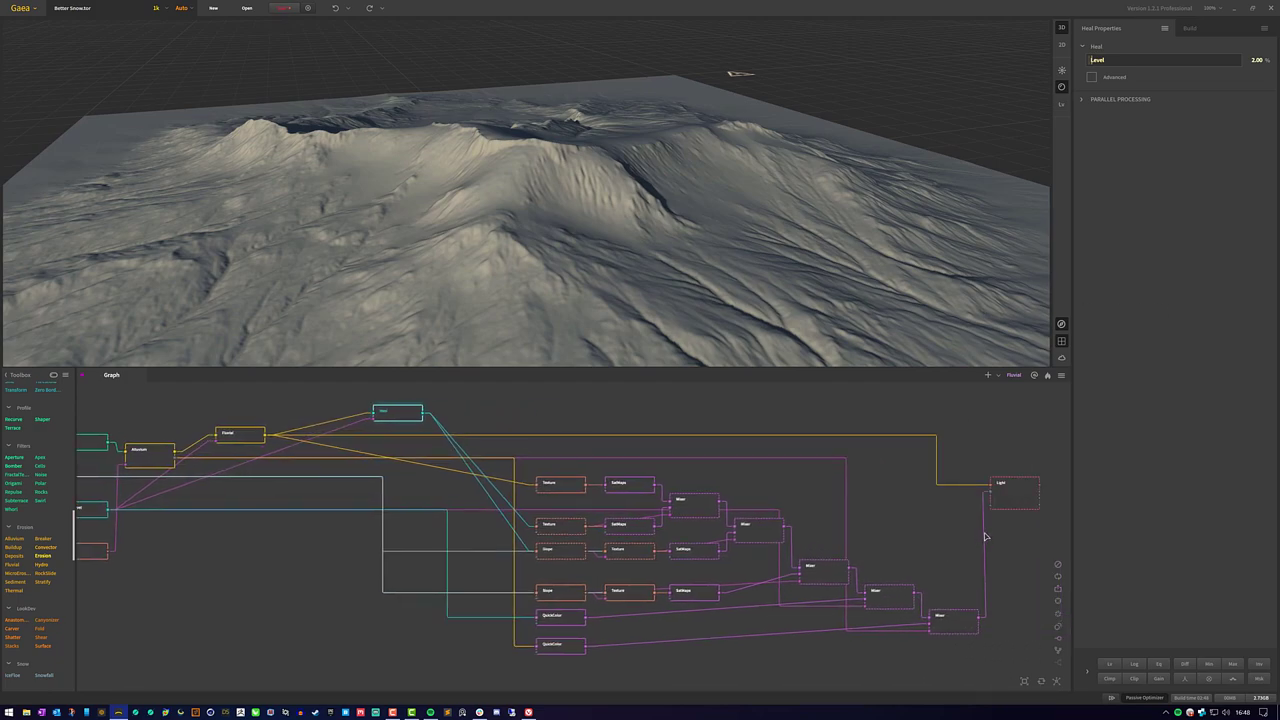
{"action": "left_click", "coordinate": [1011, 500]}
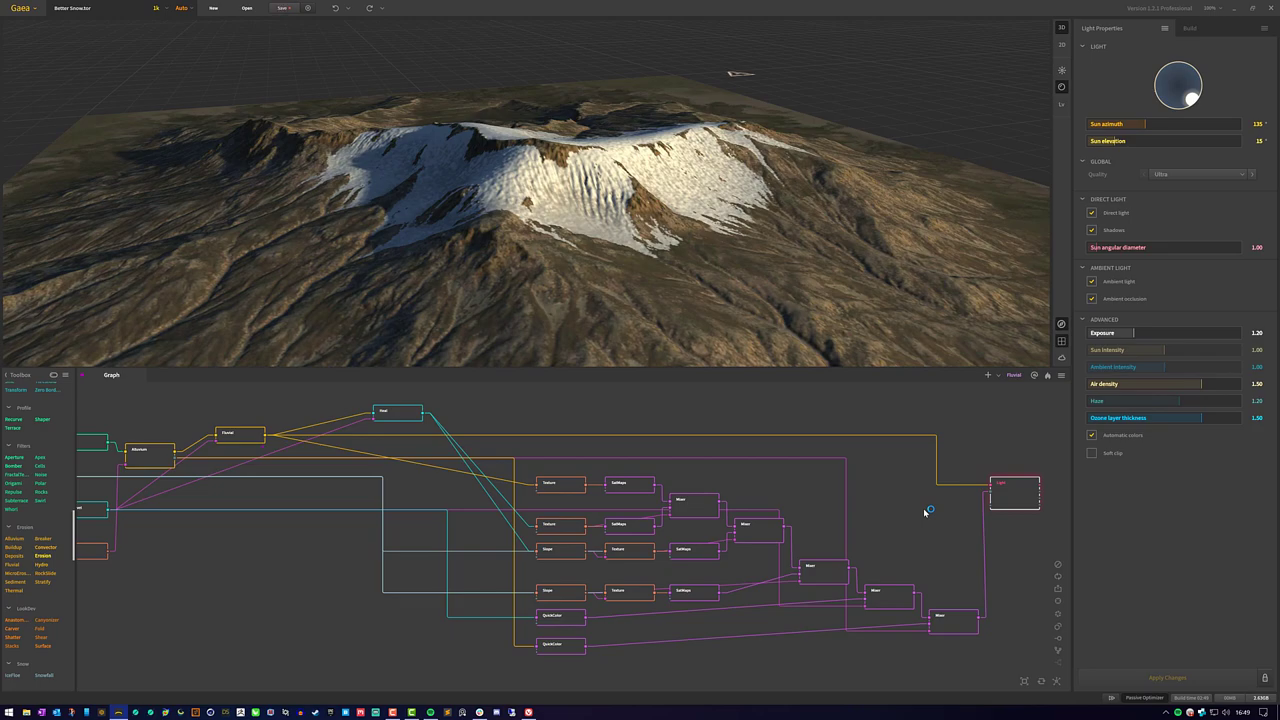
{"action": "scroll", "coordinate": [597, 254], "scroll_direction": "up", "scroll_amount": 5}
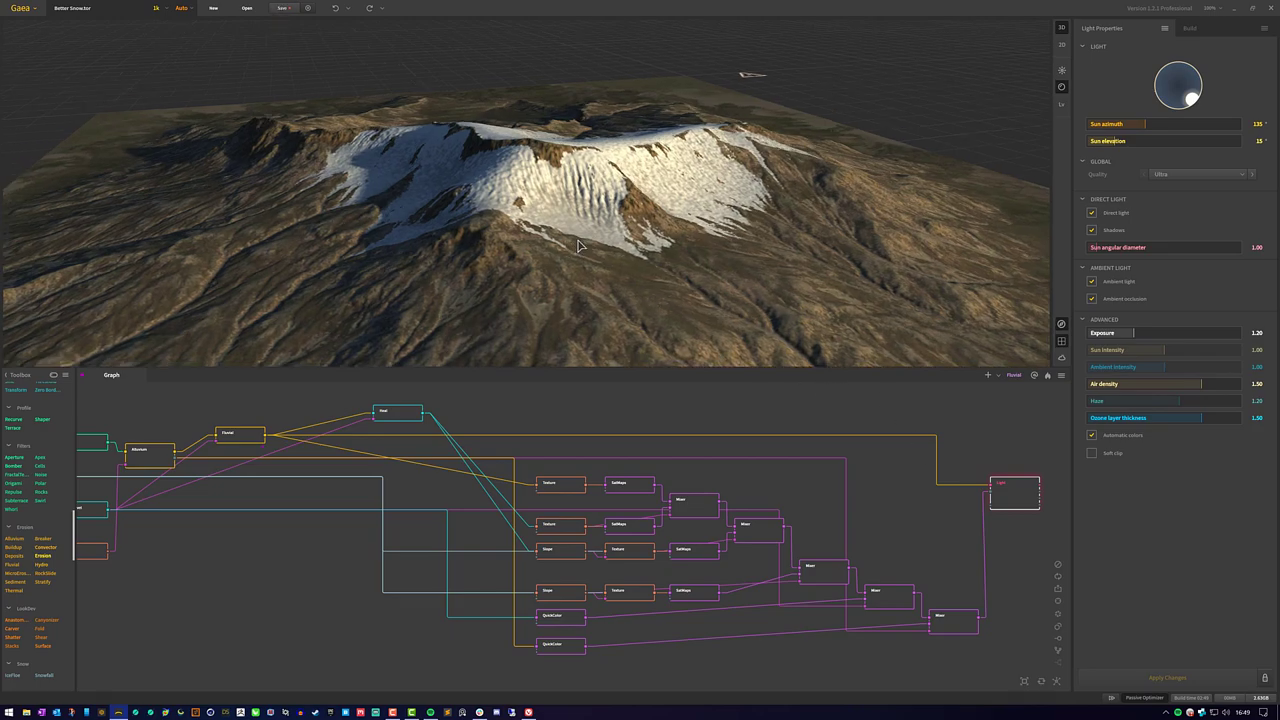
{"action": "scroll", "coordinate": [530, 212], "scroll_direction": "down", "scroll_amount": 4}
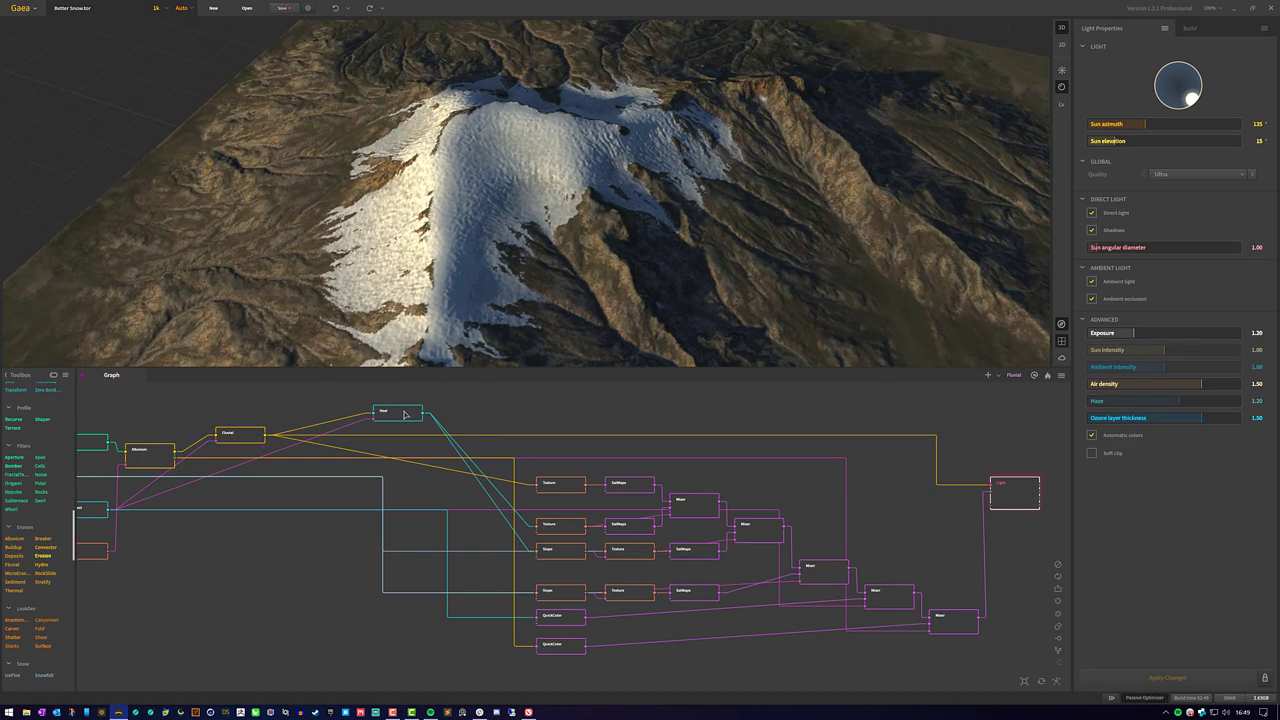
Step: Pin the Heal node as the underlay for the preview and switch back to the Light render
{"action": "left_click", "coordinate": [405, 414]}
{"action": "right_click", "coordinate": [398, 406]}
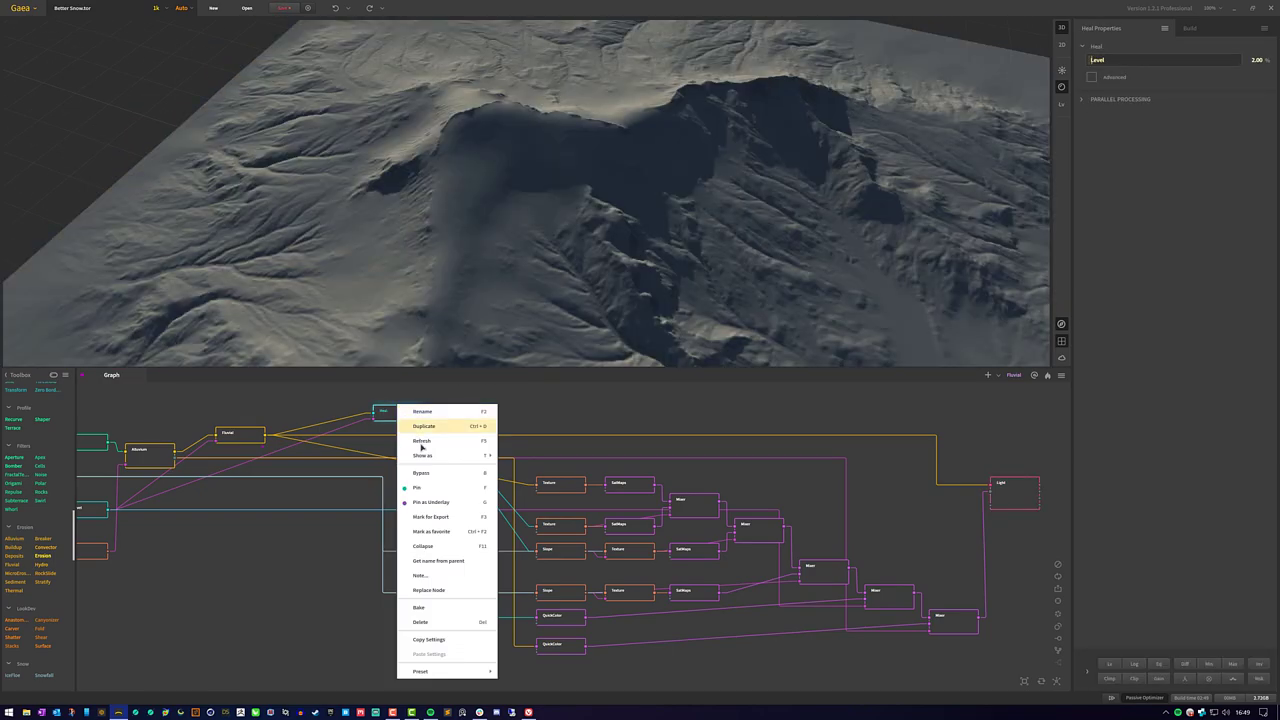
{"action": "left_click", "coordinate": [455, 504]}
{"action": "left_click", "coordinate": [1008, 500]}
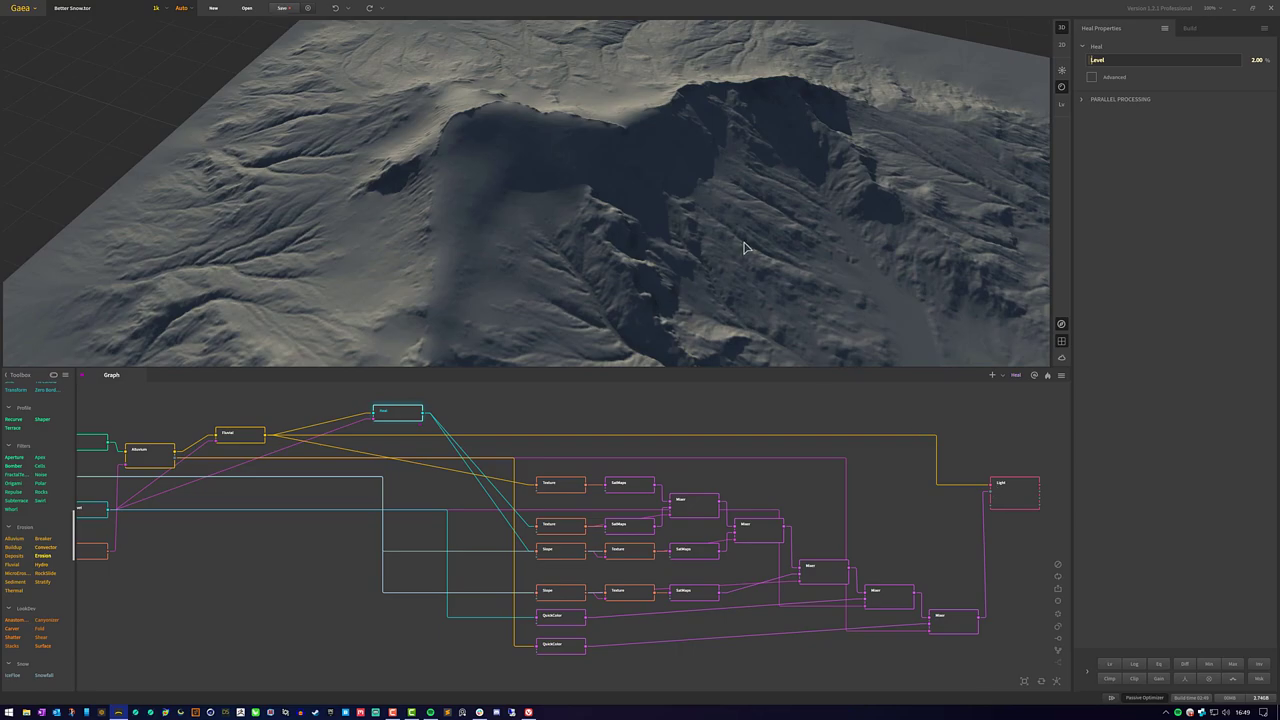
Step: Examine the Light render over the Heal underlay, comparing the snow texture up close and from several sides of the mountain
{"action": "left_click_drag", "start_coordinate": [516, 172], "coordinate": [594, 275]}
{"action": "scroll", "coordinate": [508, 185], "scroll_direction": "up", "scroll_amount": 5}
{"action": "scroll", "coordinate": [508, 180], "scroll_direction": "down", "scroll_amount": 5}
{"action": "scroll", "coordinate": [521, 248], "scroll_direction": "up", "scroll_amount": 3}
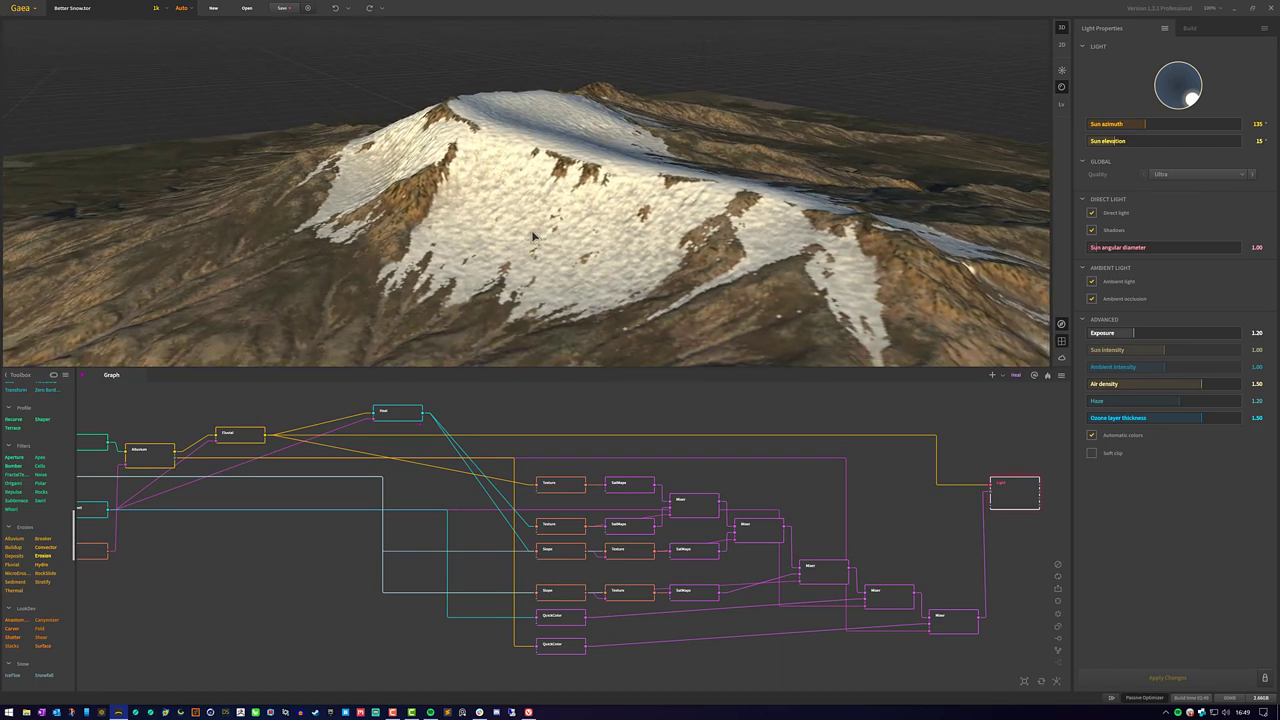
{"action": "mouse_move", "coordinate": [532, 236]}
{"action": "left_mouse_down"}
{"action": "mouse_move", "coordinate": [571, 266]}
{"action": "mouse_move", "coordinate": [488, 208]}
{"action": "mouse_move", "coordinate": [560, 205]}
{"action": "mouse_move", "coordinate": [523, 229]}
{"action": "left_mouse_up"}
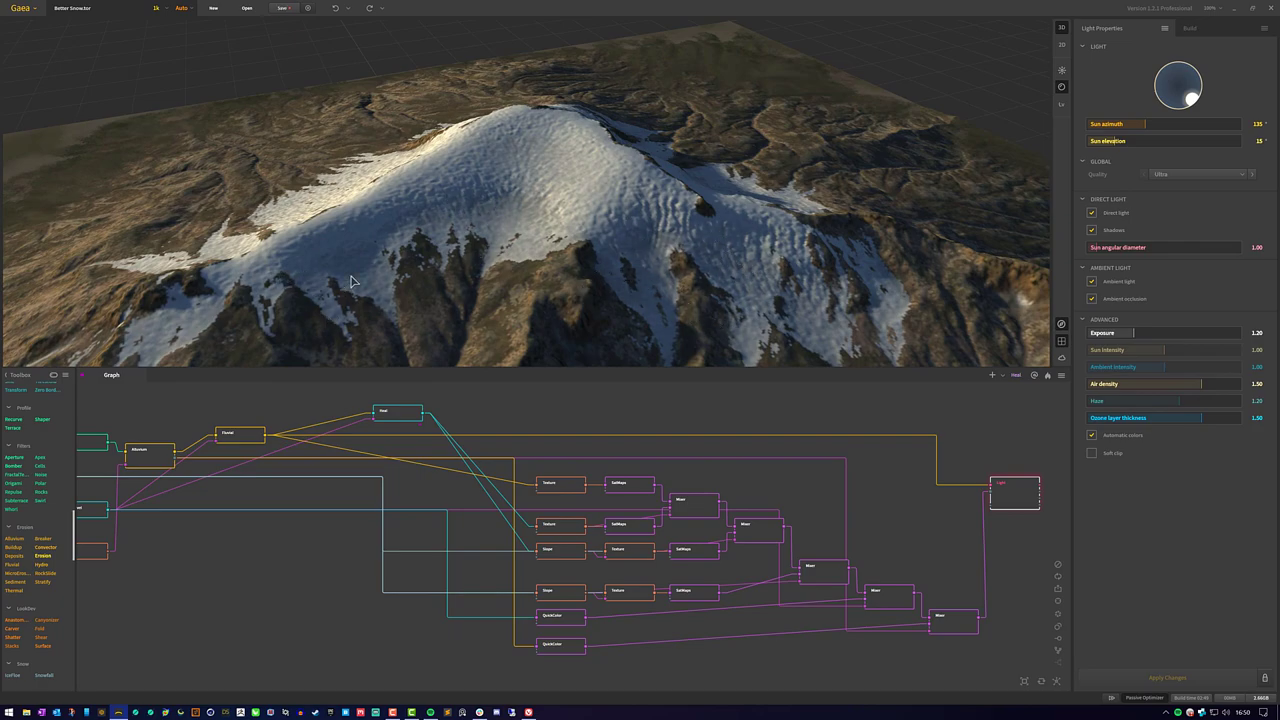
{"action": "left_click_drag", "start_coordinate": [569, 209], "coordinate": [585, 215]}
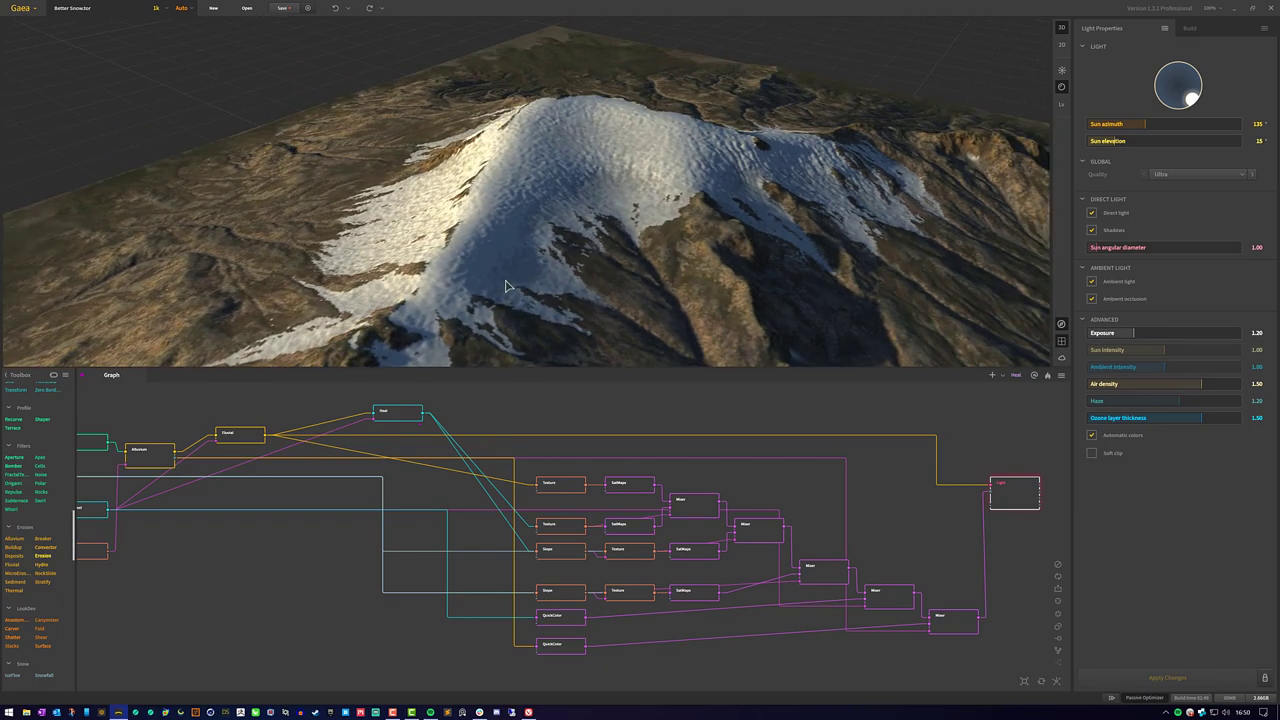
{"action": "left_click_drag", "start_coordinate": [591, 193], "coordinate": [584, 180]}
{"action": "scroll", "coordinate": [594, 194], "scroll_direction": "up", "scroll_amount": 3}
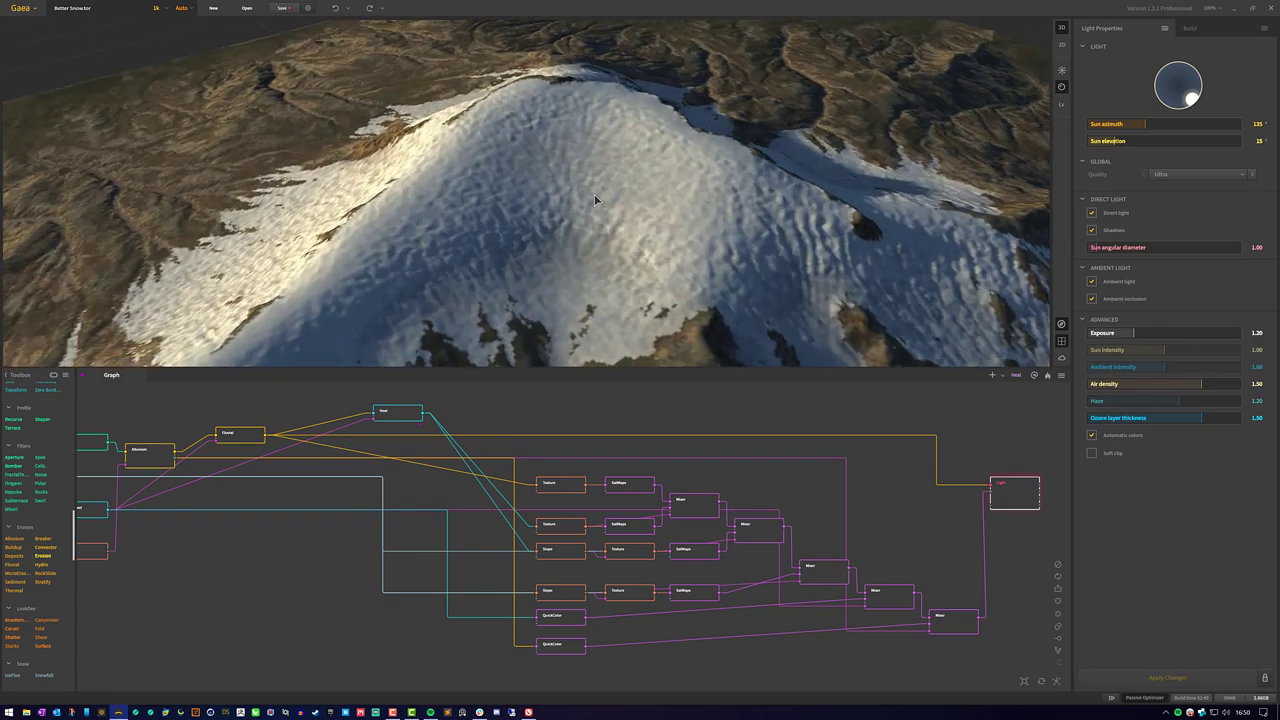
{"action": "left_click_drag", "start_coordinate": [661, 202], "coordinate": [710, 222]}
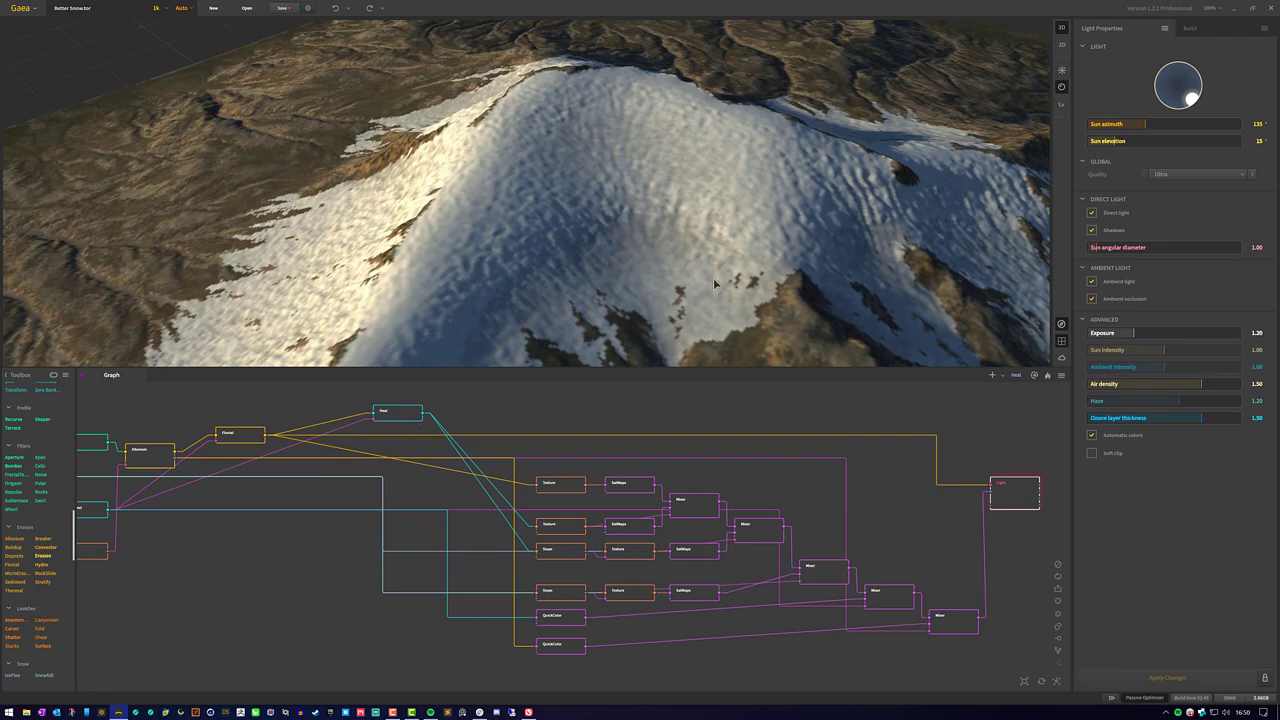
{"action": "left_click_drag", "start_coordinate": [717, 286], "coordinate": [622, 272]}
{"action": "scroll", "coordinate": [666, 218], "scroll_direction": "down", "scroll_amount": 3}
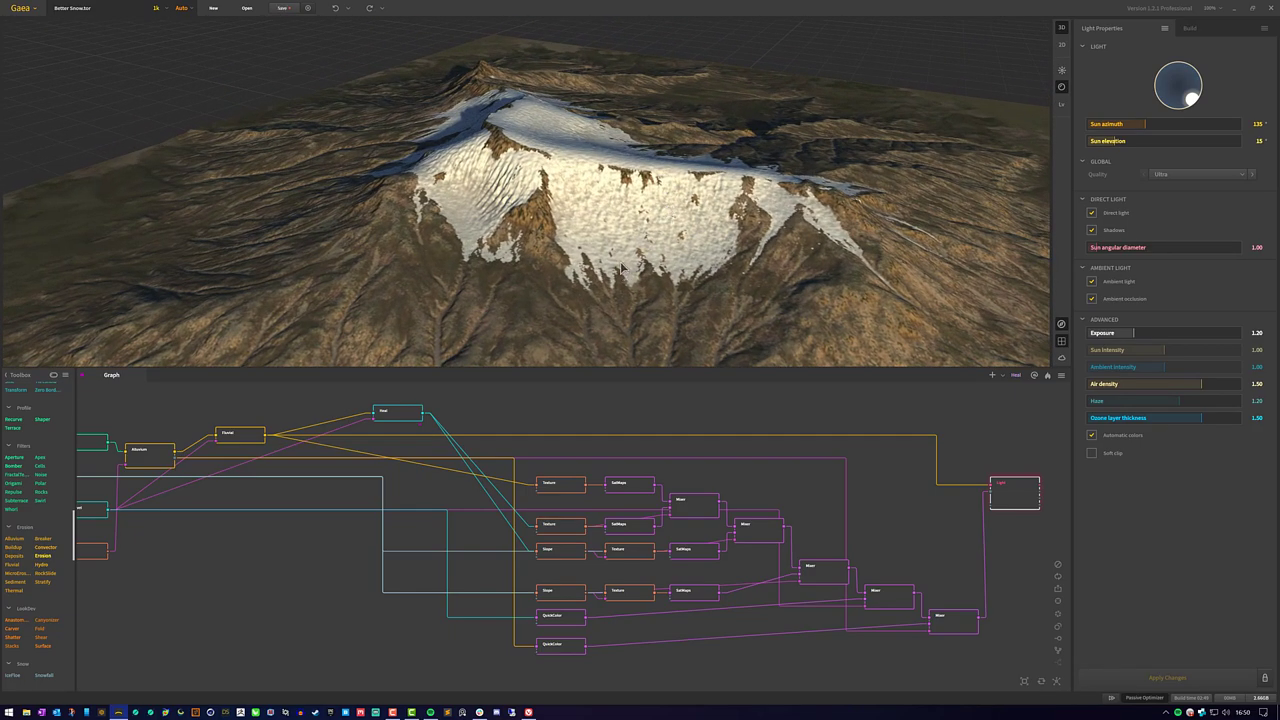